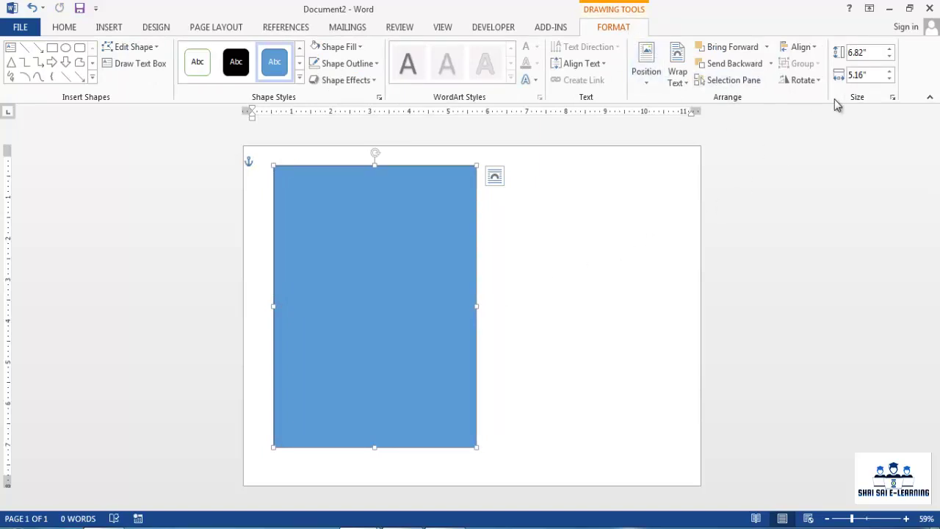
Resize the blue rectangle to 8" high and 5.5" wide
{"action": "double_click", "coordinate": [872, 53]}
{"action": "type", "text": "8"}
{"action": "double_click", "coordinate": [856, 74]}
{"action": "left_click_drag", "start_coordinate": [856, 73], "coordinate": [868, 73]}
{"action": "type", "text": "5"}
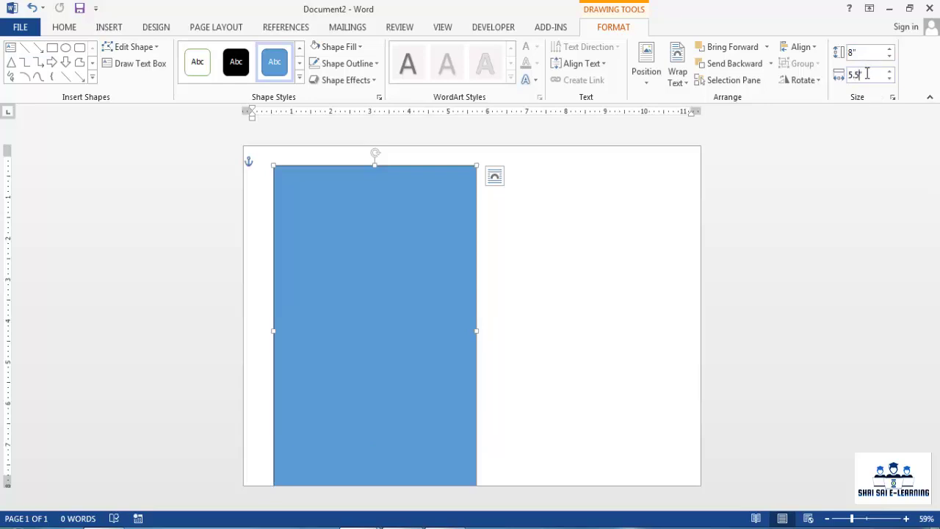
{"action": "type", "text": ".5"}
{"action": "key", "text": "Return"}
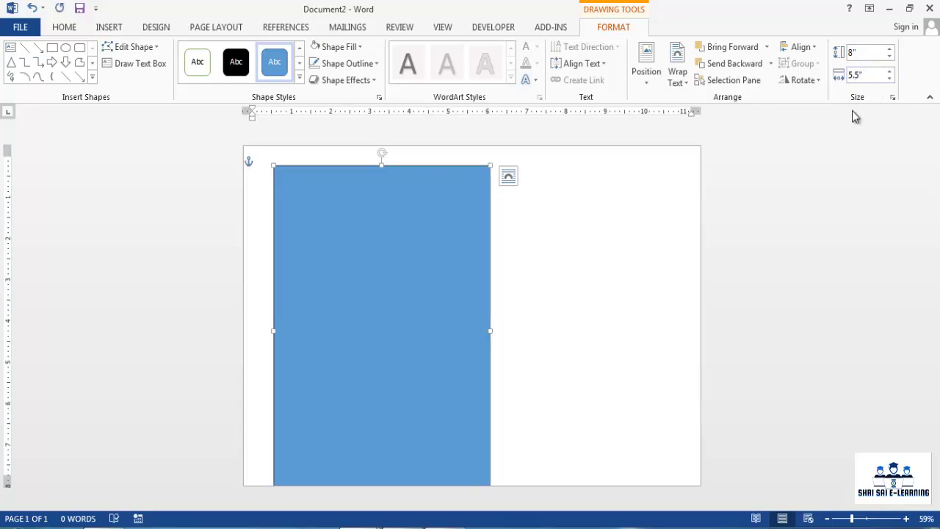
Move the blue rectangle to fill the left half of the page and remove its outline
{"action": "left_click_drag", "start_coordinate": [387, 250], "coordinate": [363, 235]}
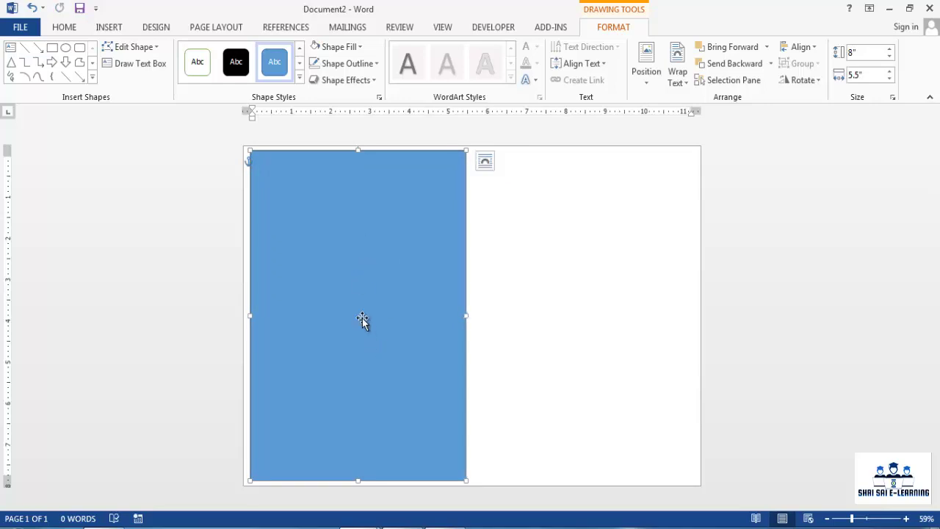
{"action": "left_click", "coordinate": [348, 64]}
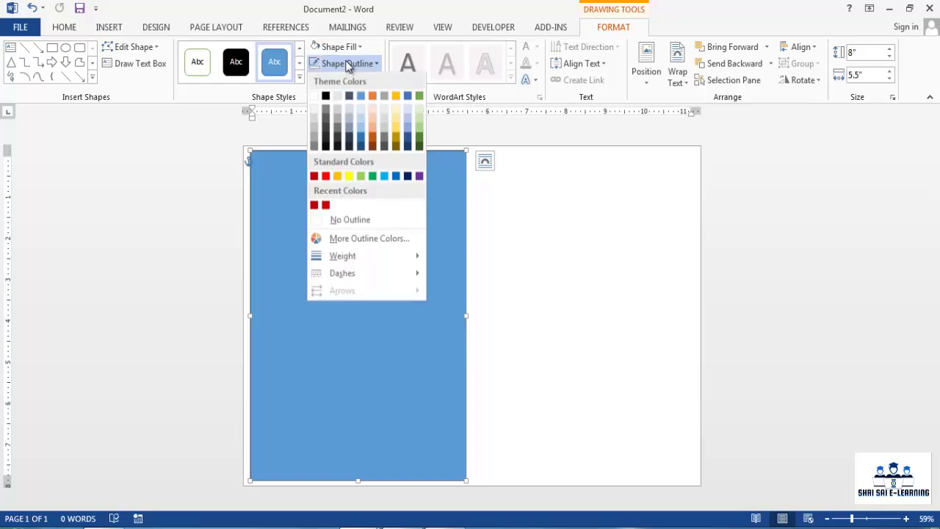
{"action": "left_click", "coordinate": [348, 220]}
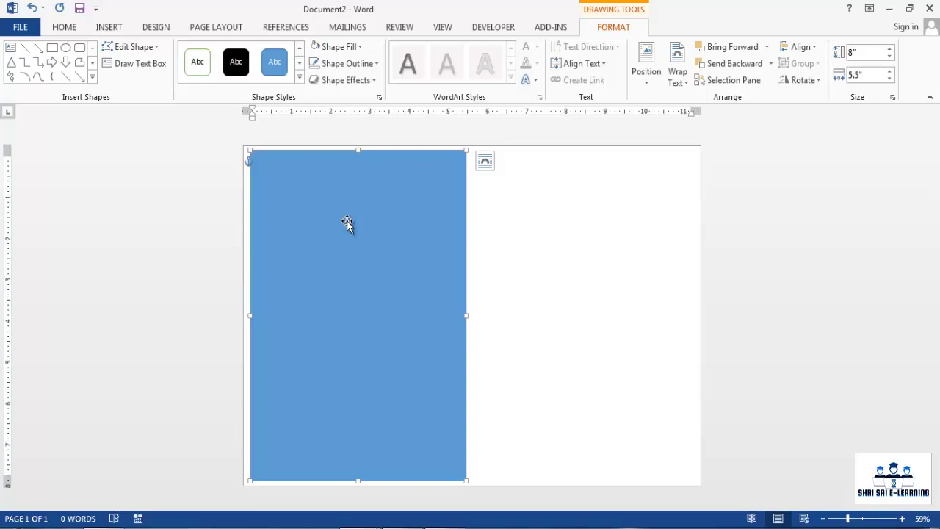
Duplicate the rectangle onto the right half of the page and nudge the copy to leave a narrow gap between them
{"action": "left_click_drag", "start_coordinate": [348, 222], "coordinate": [573, 237]}
{"action": "key", "text": "Right"}
{"action": "key", "text": "Right"}
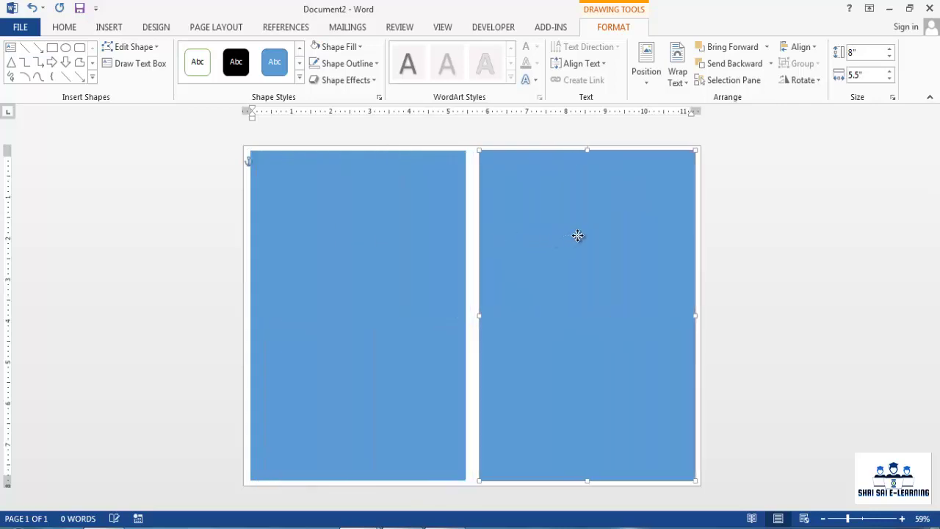
{"action": "key", "text": "ctrl+Left"}
{"action": "key", "text": "ctrl+Left"}
{"action": "key", "text": "ctrl+Left"}
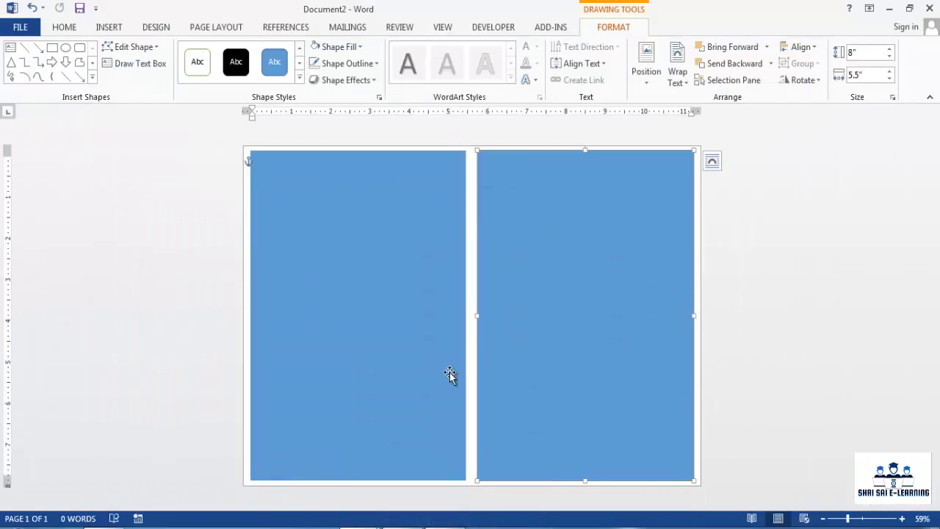
Fill both page-half rectangles with the darkest gray theme color, starting with the right one
{"action": "left_click", "coordinate": [335, 49]}
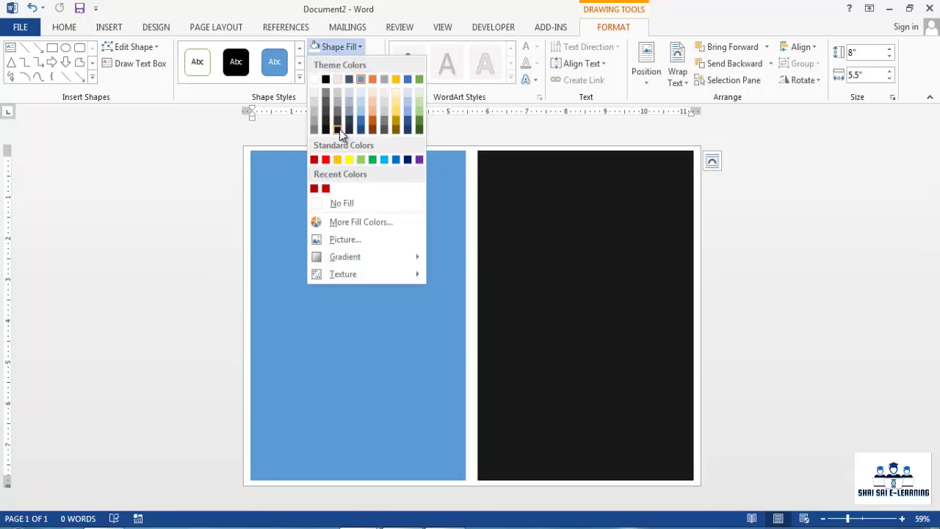
{"action": "left_click", "coordinate": [340, 130]}
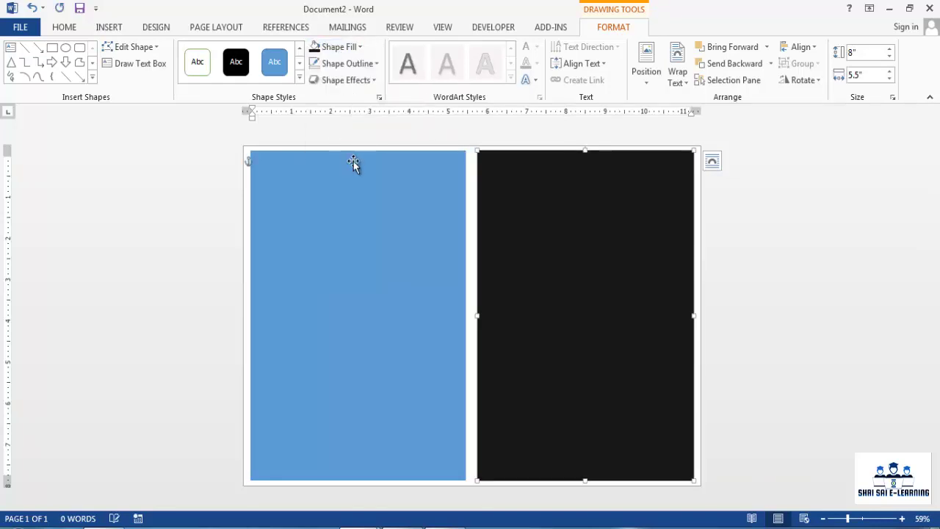
{"action": "left_click", "coordinate": [384, 247]}
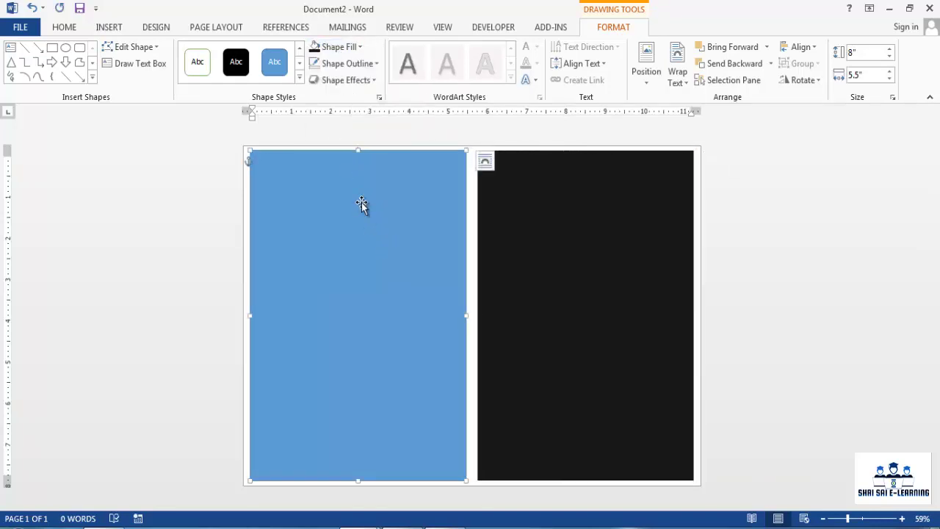
{"action": "left_click", "coordinate": [314, 49]}
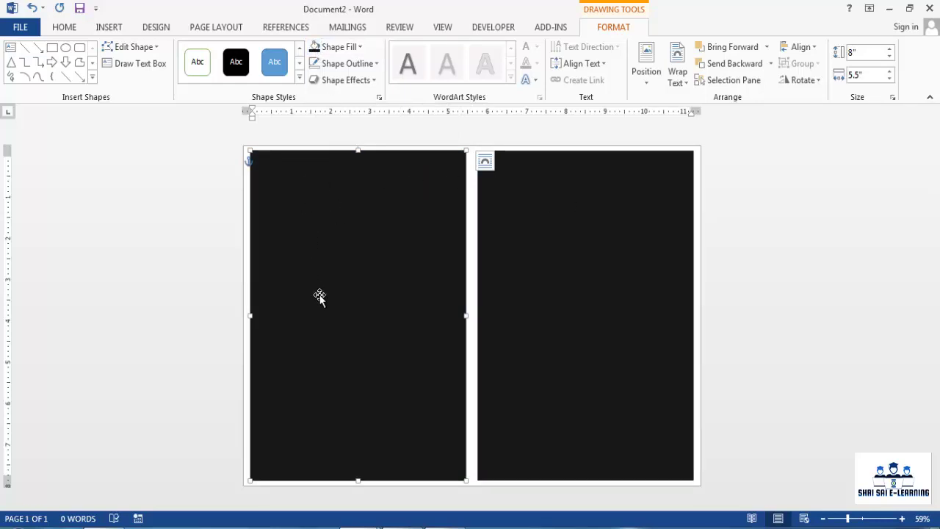
Draw a rectangle about 2.47" high and 5.5" wide across the top of the left panel and fill it with standard dark red
{"action": "left_click", "coordinate": [52, 48]}
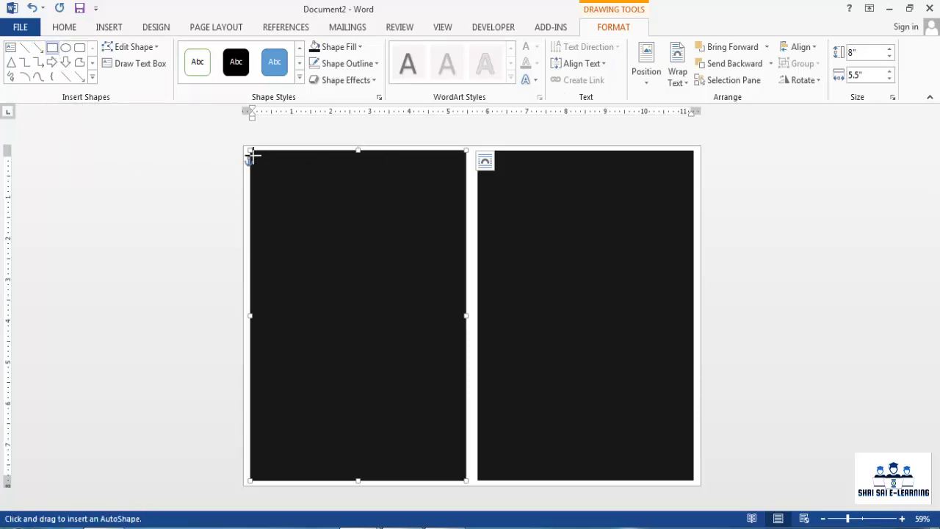
{"action": "mouse_move", "coordinate": [249, 149]}
{"action": "left_mouse_down"}
{"action": "mouse_move", "coordinate": [336, 198]}
{"action": "mouse_move", "coordinate": [435, 225]}
{"action": "mouse_move", "coordinate": [468, 253]}
{"action": "left_mouse_up"}
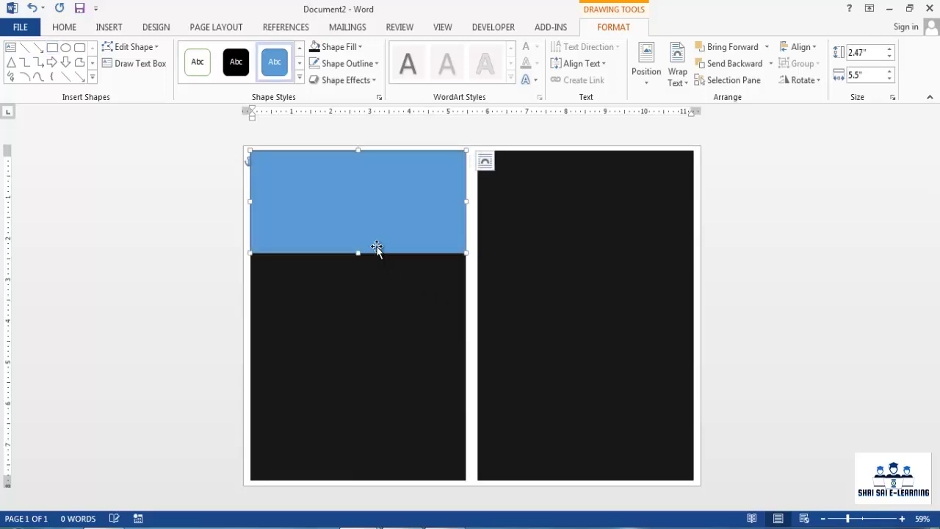
{"action": "left_click", "coordinate": [334, 47]}
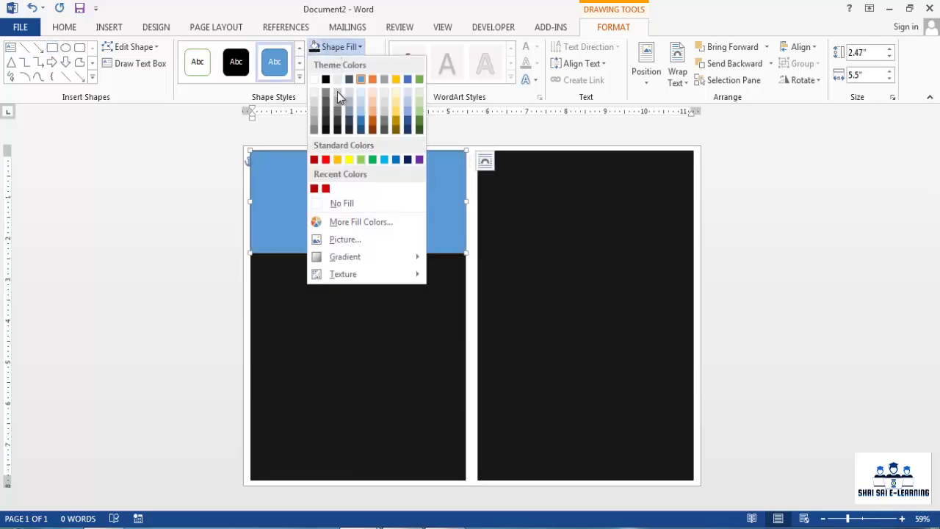
{"action": "left_click", "coordinate": [314, 160]}
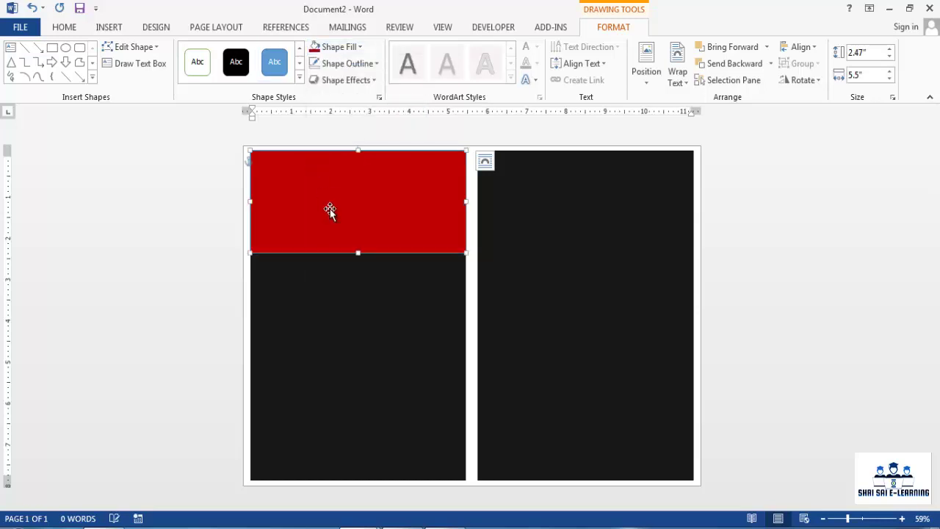
Darken the red rectangle's fill slightly with a custom color and remove its outline
{"action": "left_click", "coordinate": [343, 46]}
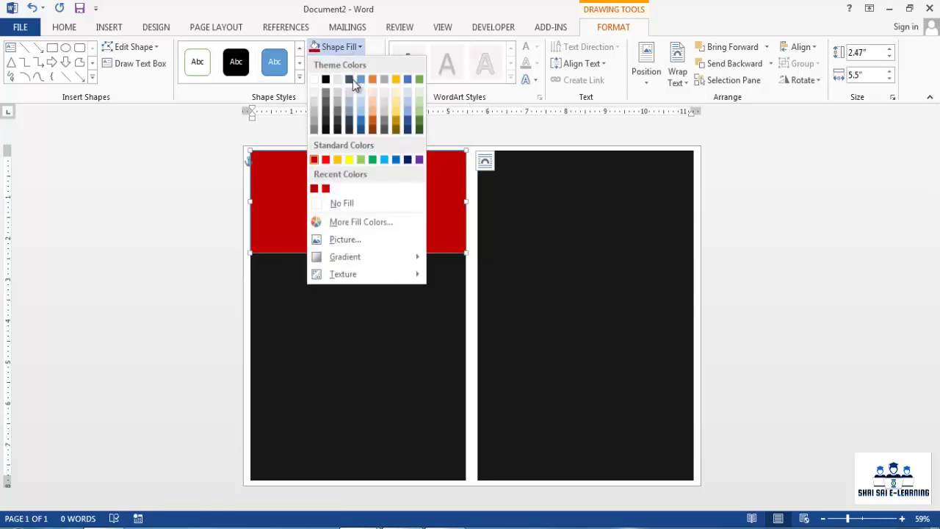
{"action": "left_click", "coordinate": [362, 224]}
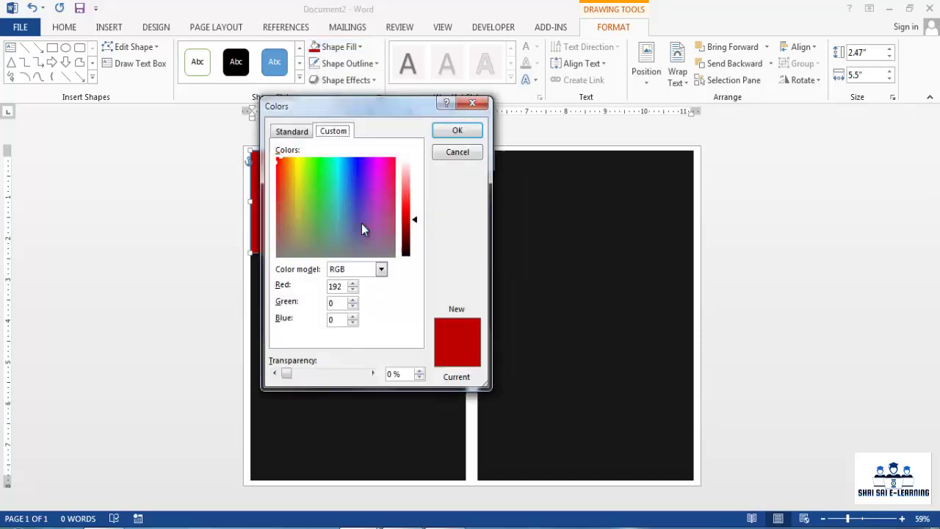
{"action": "left_click_drag", "start_coordinate": [415, 222], "coordinate": [416, 228]}
{"action": "left_click", "coordinate": [458, 132]}
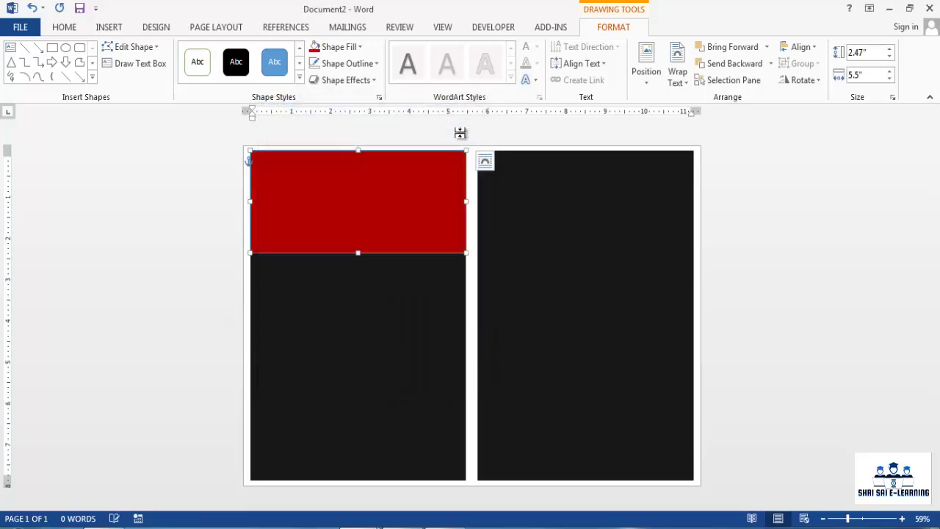
{"action": "left_click", "coordinate": [338, 64]}
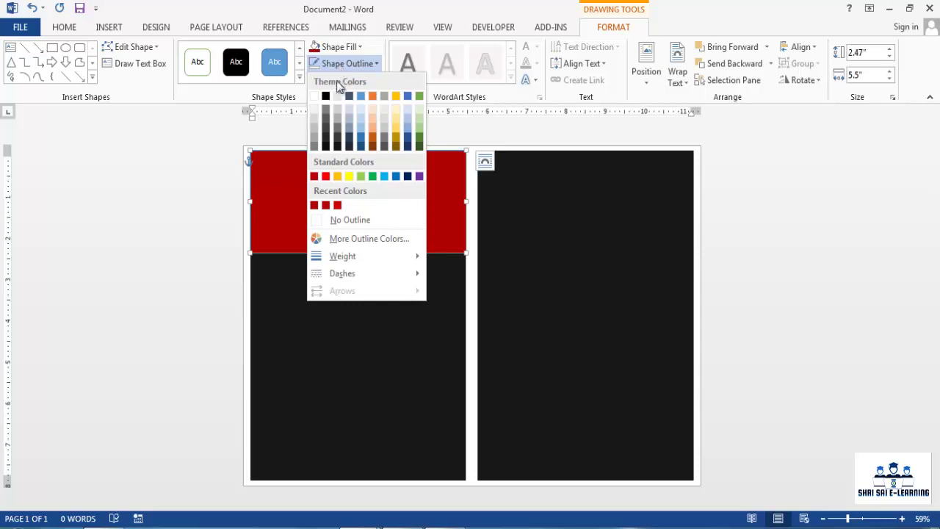
{"action": "left_click", "coordinate": [350, 221]}
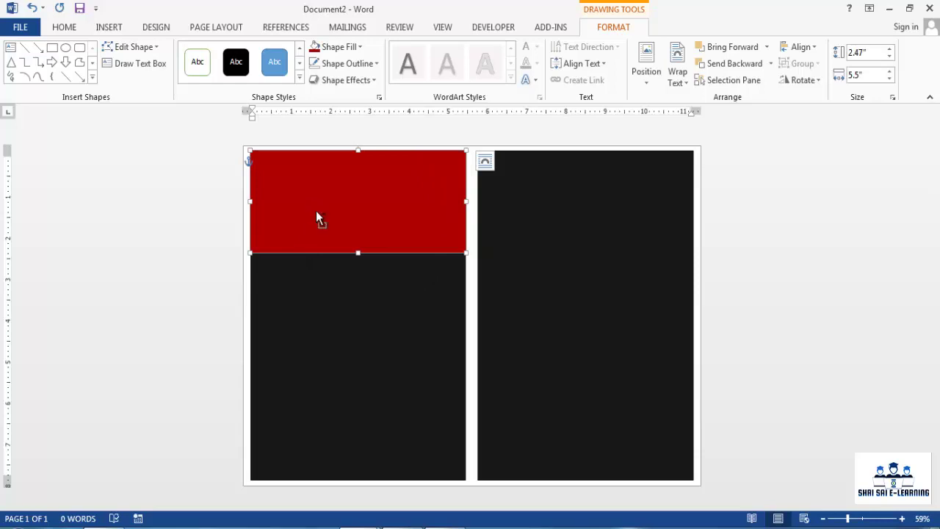
Duplicate the red rectangle directly beneath the original and shorten the copy to about 0.86" high
{"action": "key", "text": "ctrl+d"}
{"action": "left_click_drag", "start_coordinate": [339, 204], "coordinate": [328, 302]}
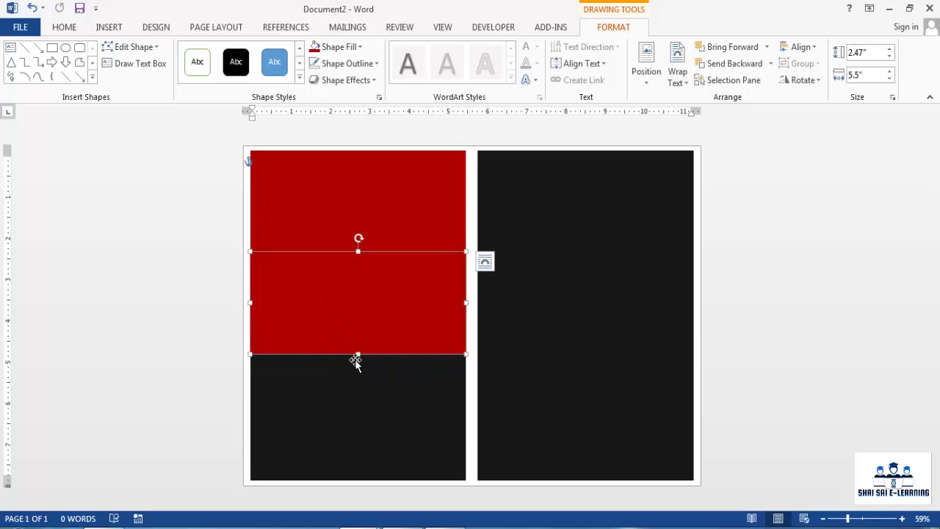
{"action": "left_click_drag", "start_coordinate": [357, 354], "coordinate": [357, 287]}
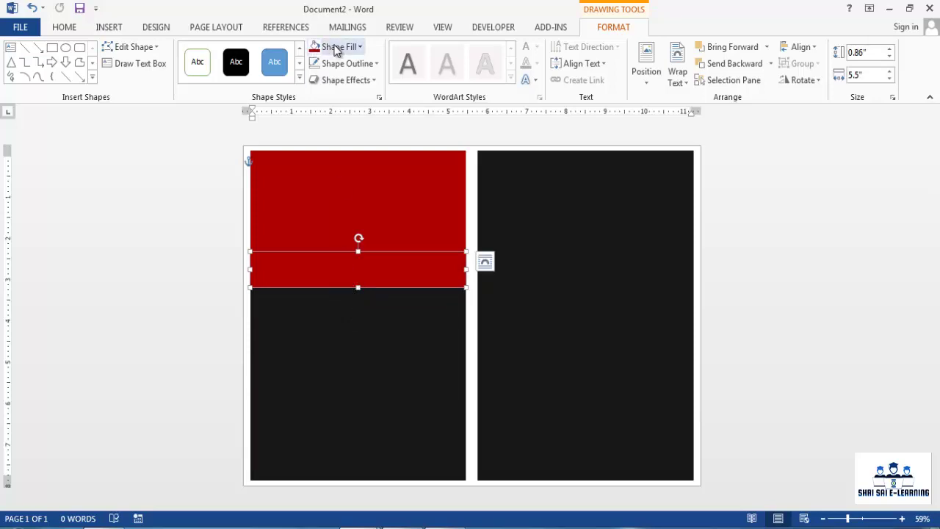
Fill the short band beneath the red rectangle with the standard golden orange
{"action": "left_click", "coordinate": [336, 47]}
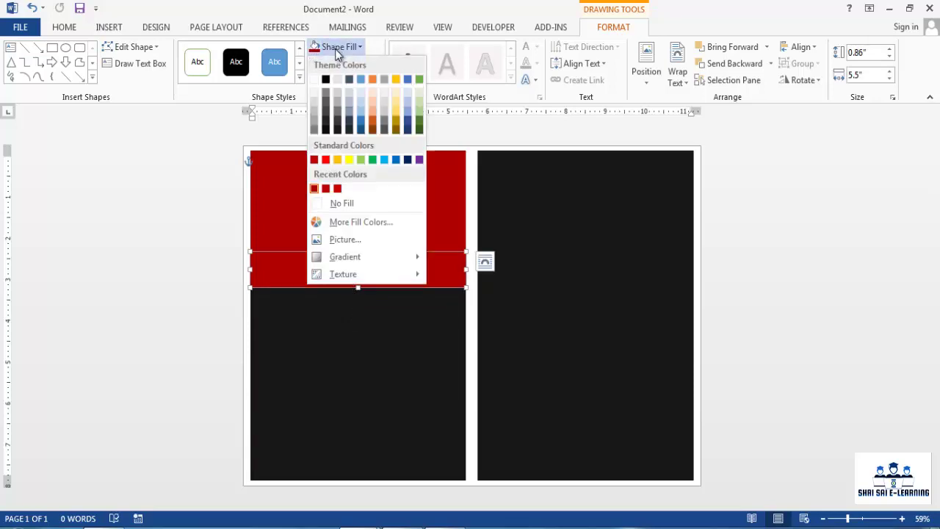
{"action": "left_click", "coordinate": [338, 159]}
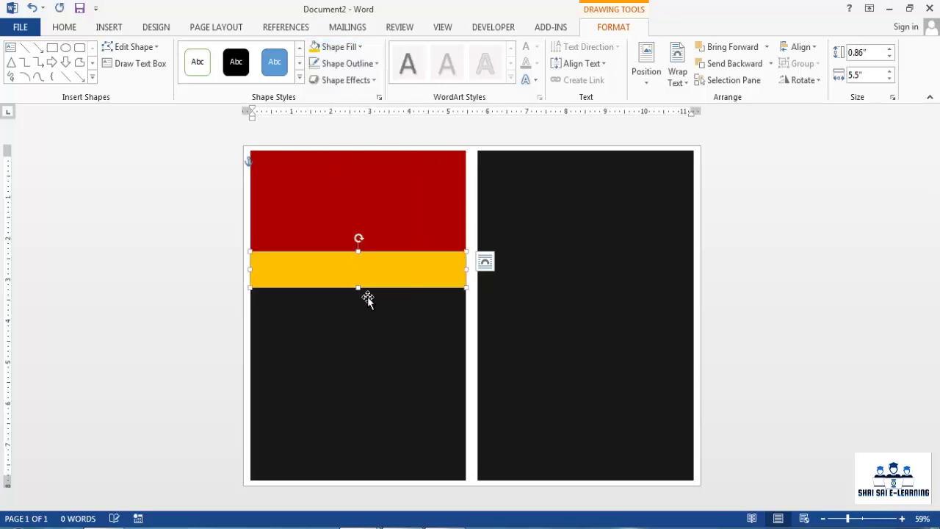
{"action": "left_click", "coordinate": [787, 323]}
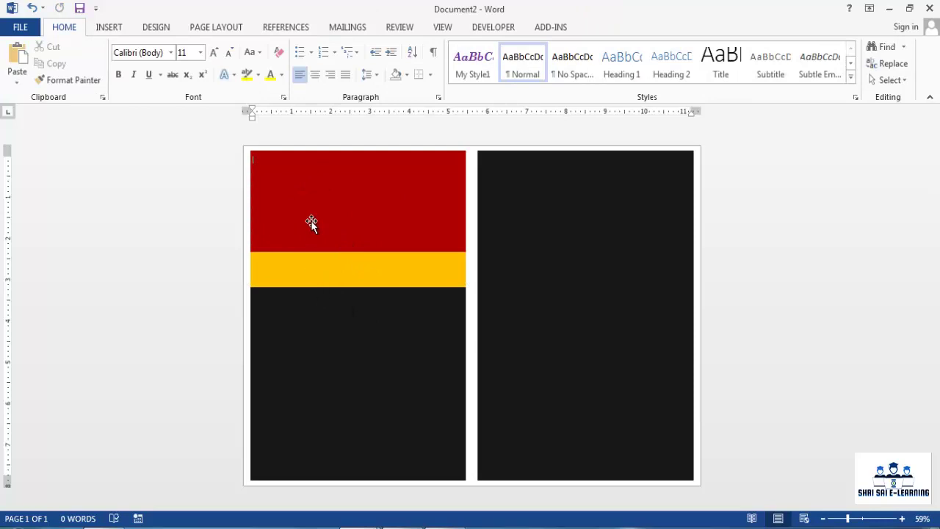
Move the yellow band slightly down and extend the red rectangle to about 2.61" high so that it meets the band
{"action": "left_click_drag", "start_coordinate": [312, 274], "coordinate": [310, 280]}
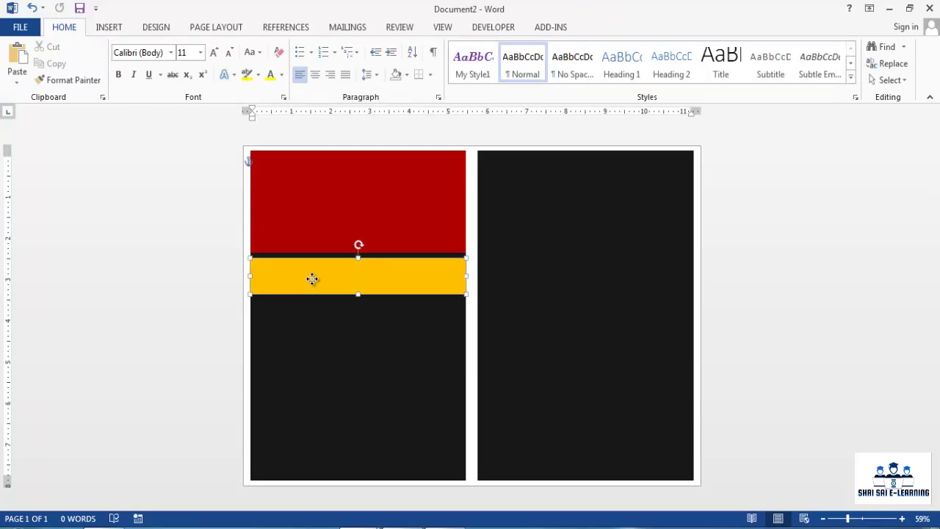
{"action": "left_click", "coordinate": [317, 227]}
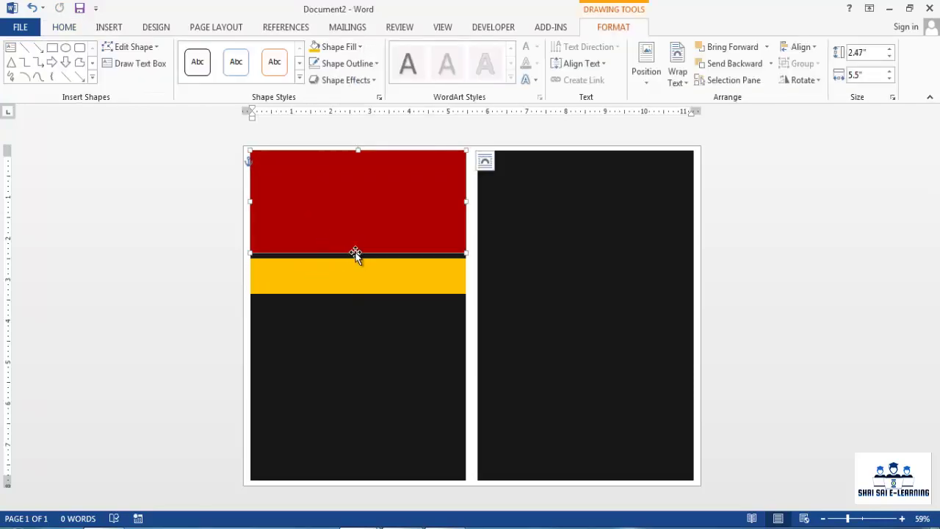
{"action": "left_click_drag", "start_coordinate": [358, 253], "coordinate": [358, 258]}
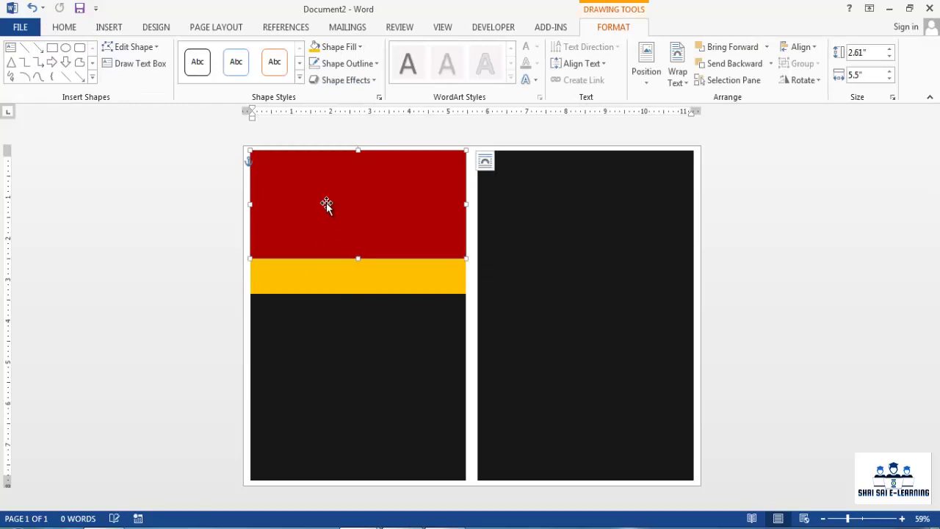
{"action": "left_click", "coordinate": [730, 304]}
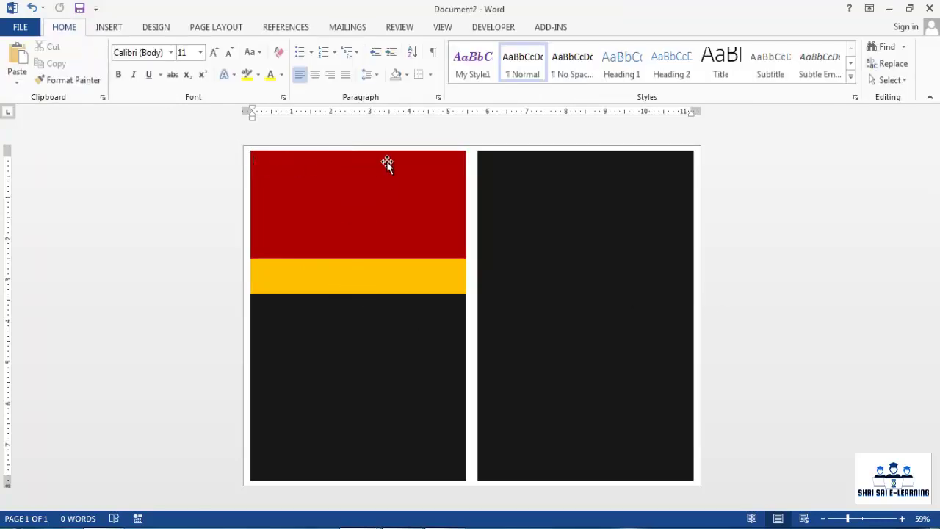
Add a text box about 0.91" high and 4.07" wide near the top of the red rectangle, reading "FOOD MENU"
{"action": "left_click", "coordinate": [109, 27]}
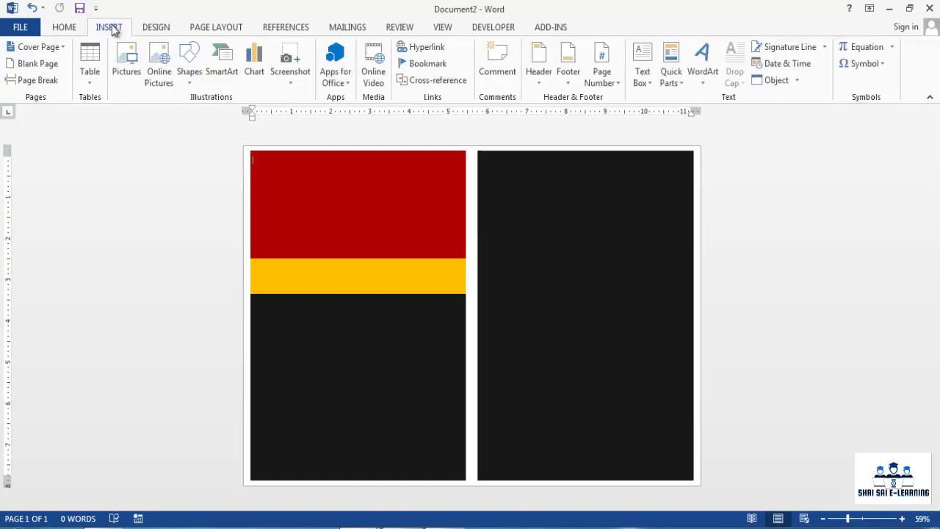
{"action": "left_click", "coordinate": [188, 71]}
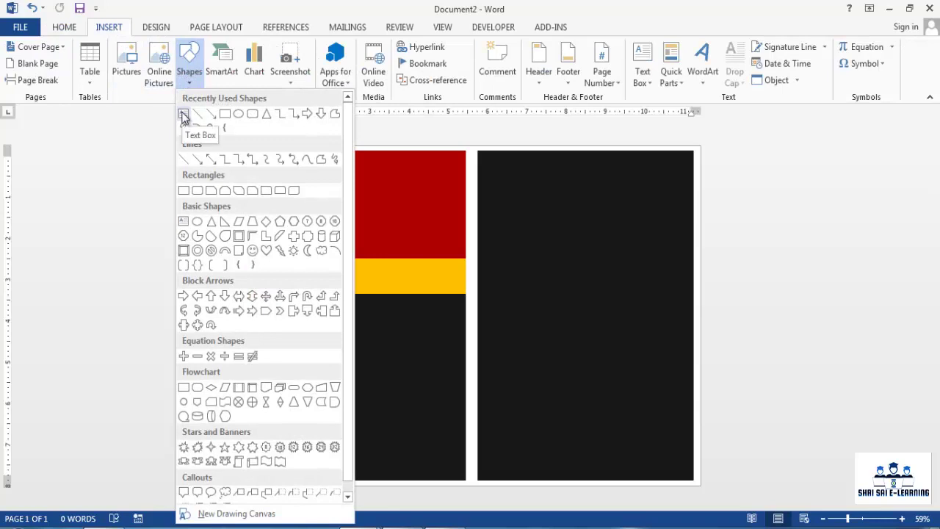
{"action": "left_click", "coordinate": [184, 115]}
{"action": "mouse_move", "coordinate": [273, 155]}
{"action": "left_mouse_down"}
{"action": "mouse_move", "coordinate": [327, 176]}
{"action": "mouse_move", "coordinate": [435, 192]}
{"action": "left_mouse_up"}
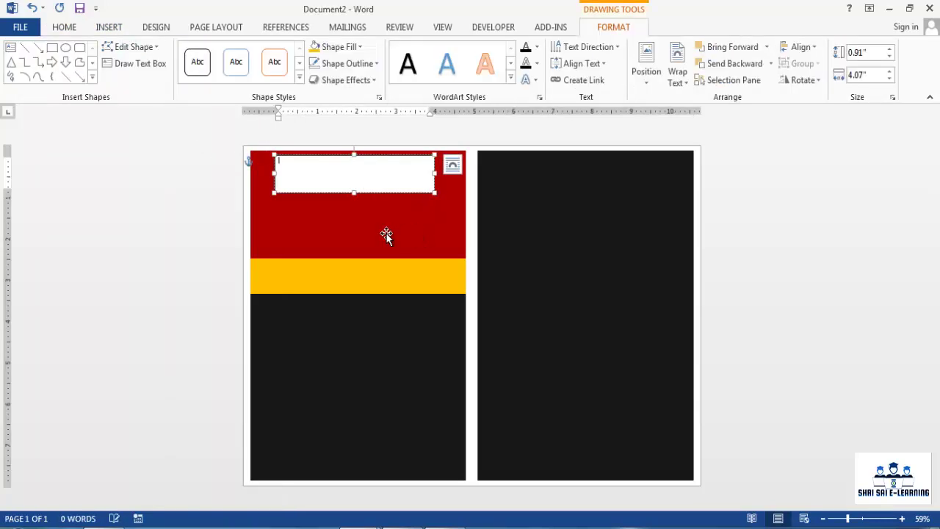
{"action": "type", "text": "FOOD MENU"}
Remove the fill from the "FOOD MENU" text box
{"action": "left_click", "coordinate": [311, 191]}
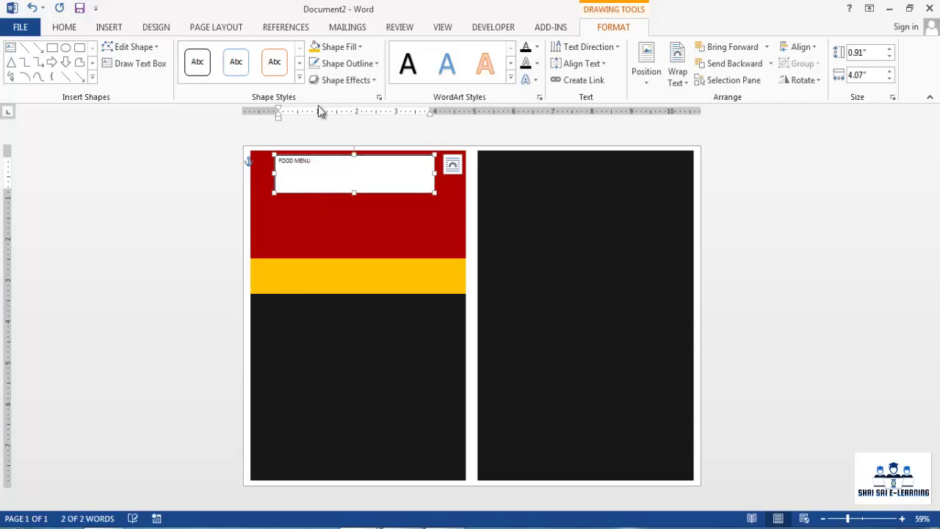
{"action": "left_click", "coordinate": [338, 47]}
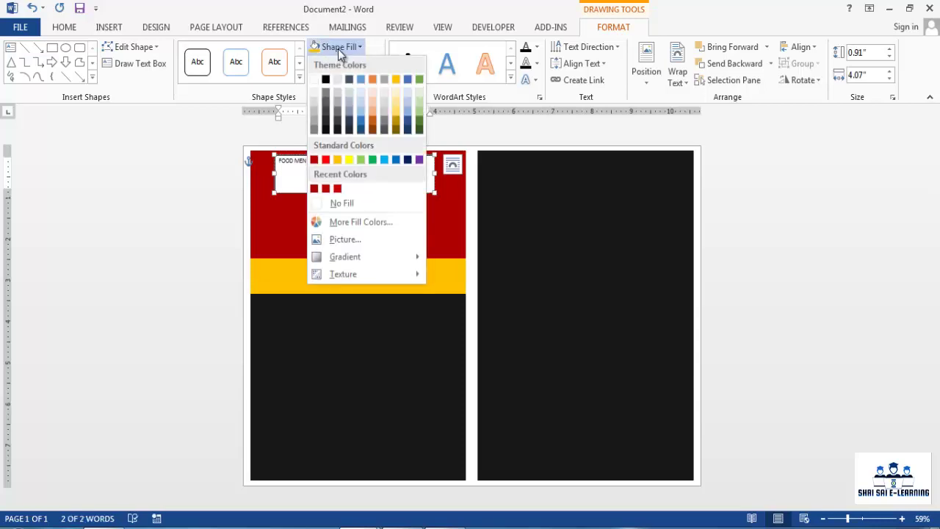
{"action": "left_click", "coordinate": [345, 201]}
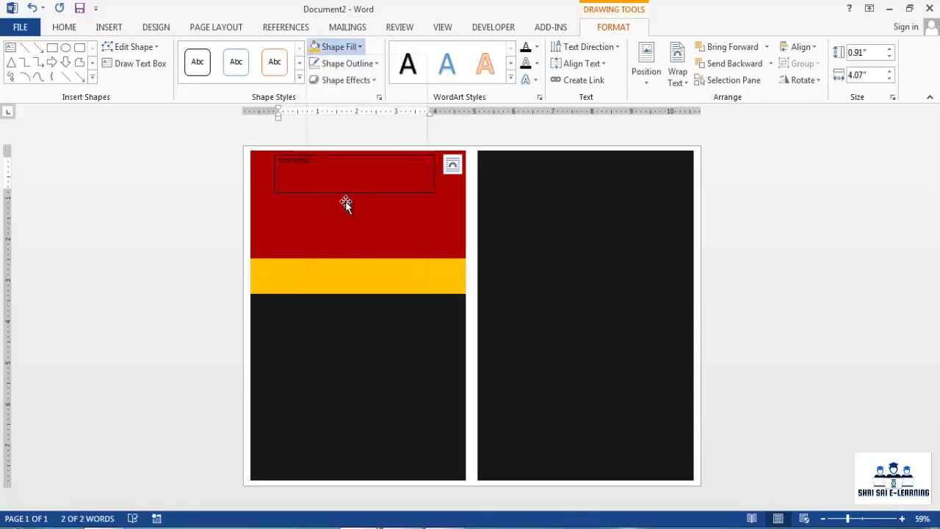
Remove the outline from the "FOOD MENU" text box and enlarge its text to 48 pt
{"action": "left_click", "coordinate": [347, 63]}
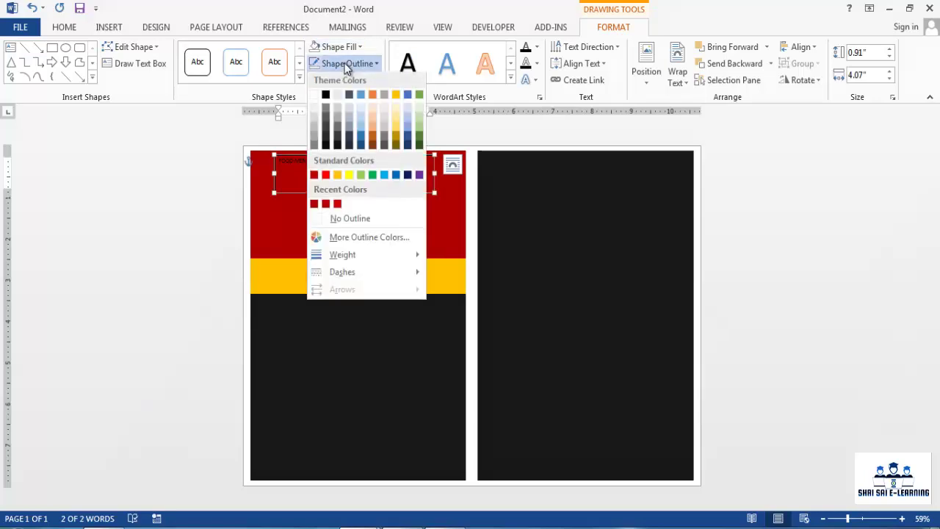
{"action": "left_click", "coordinate": [350, 220]}
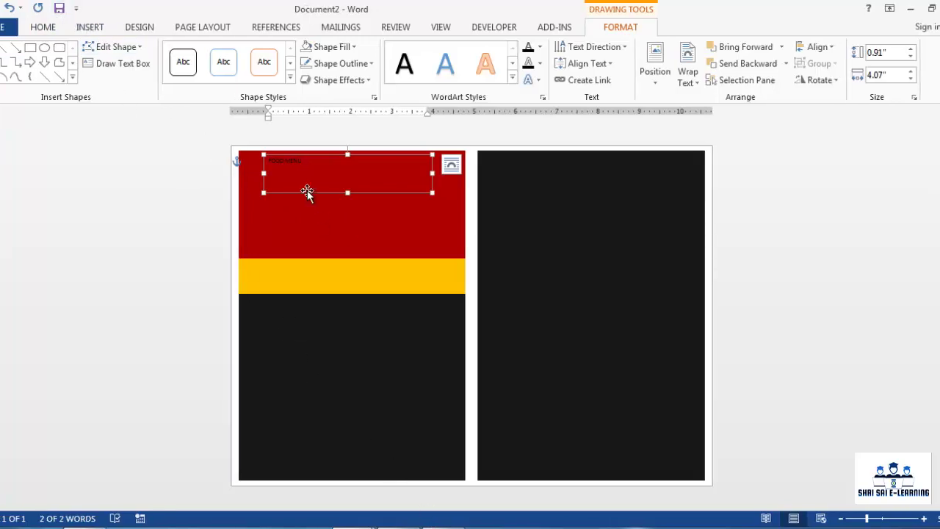
{"action": "left_click", "coordinate": [43, 28]}
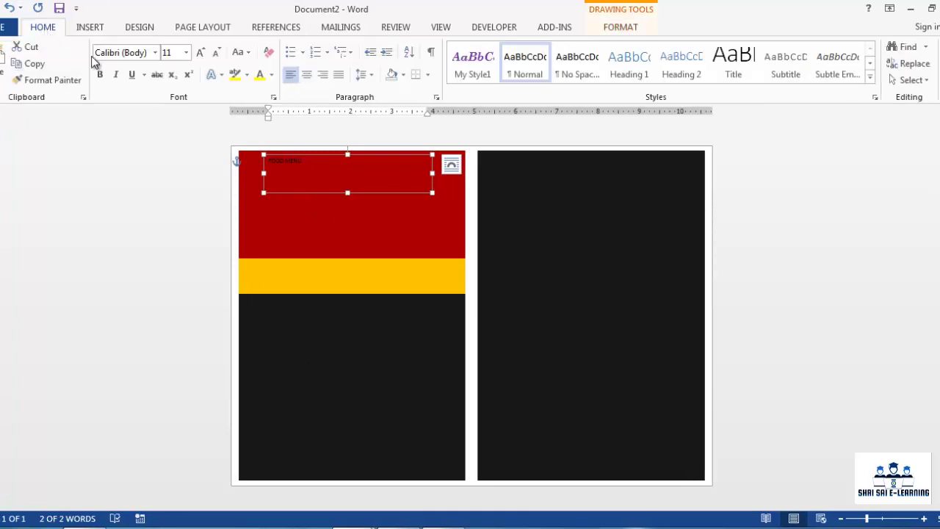
{"action": "left_click", "coordinate": [201, 53]}
{"action": "left_click", "coordinate": [202, 53]}
{"action": "left_click", "coordinate": [202, 53]}
{"action": "left_click", "coordinate": [201, 53]}
{"action": "left_click", "coordinate": [201, 53]}
{"action": "left_click", "coordinate": [202, 53]}
{"action": "left_click", "coordinate": [201, 53]}
{"action": "left_click", "coordinate": [201, 53]}
{"action": "left_click", "coordinate": [202, 52]}
{"action": "left_click", "coordinate": [201, 53]}
{"action": "left_click", "coordinate": [201, 53]}
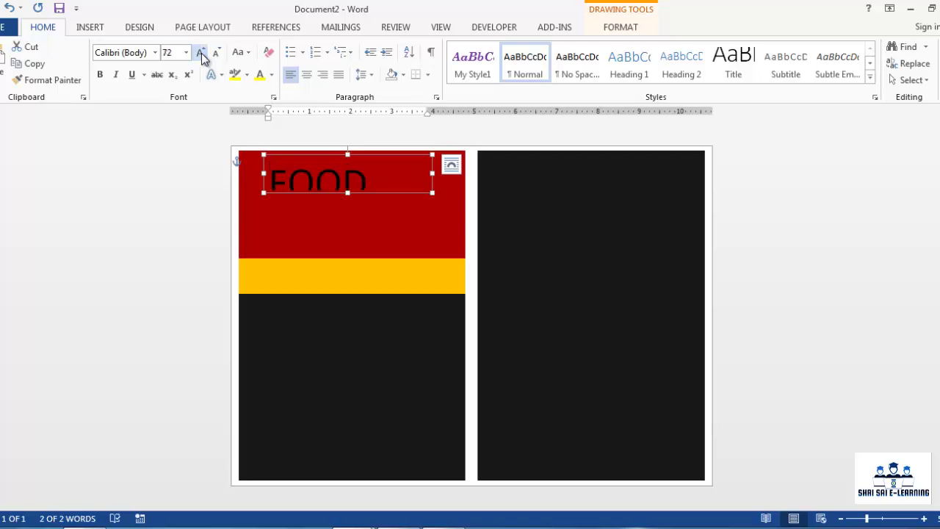
{"action": "left_click", "coordinate": [218, 55]}
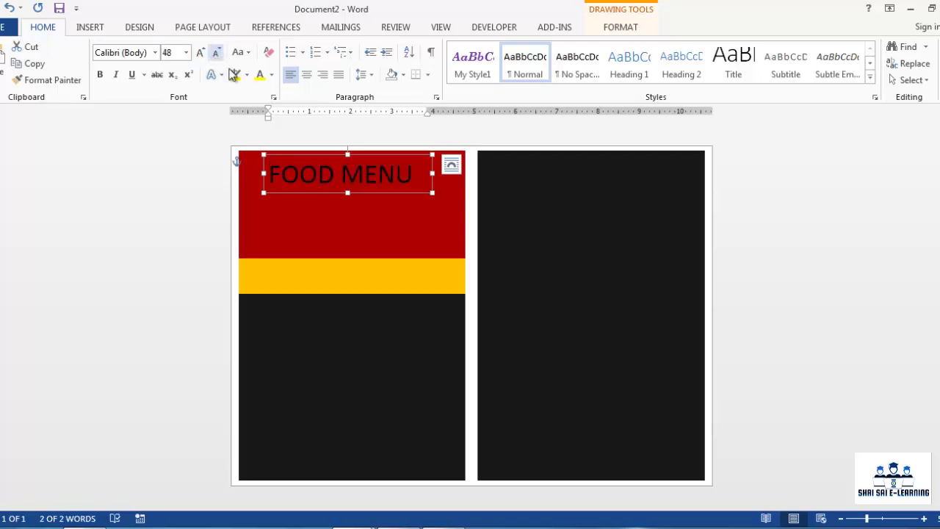
Make the title bold, with "FOOD" in white and "MENU" in standard yellow
{"action": "left_click", "coordinate": [101, 75]}
{"action": "left_click", "coordinate": [271, 75]}
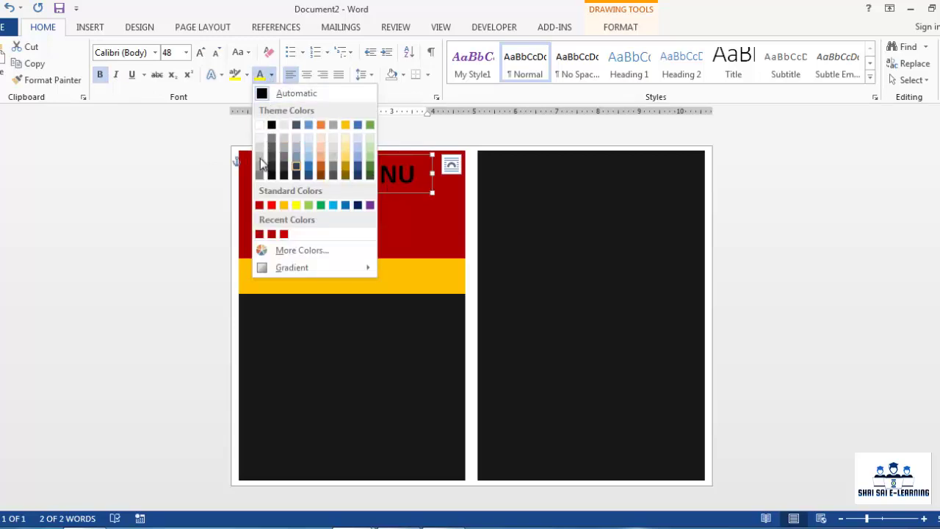
{"action": "left_click", "coordinate": [258, 125]}
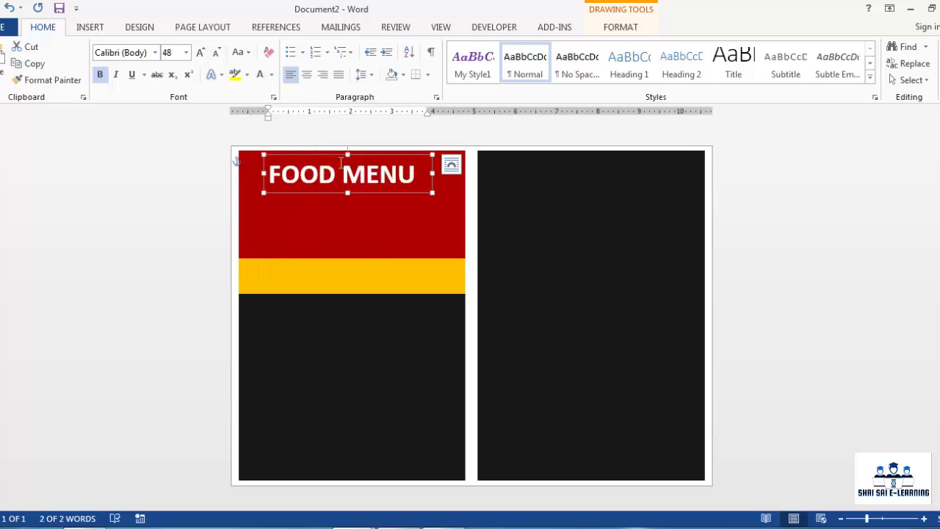
{"action": "double_click", "coordinate": [378, 173]}
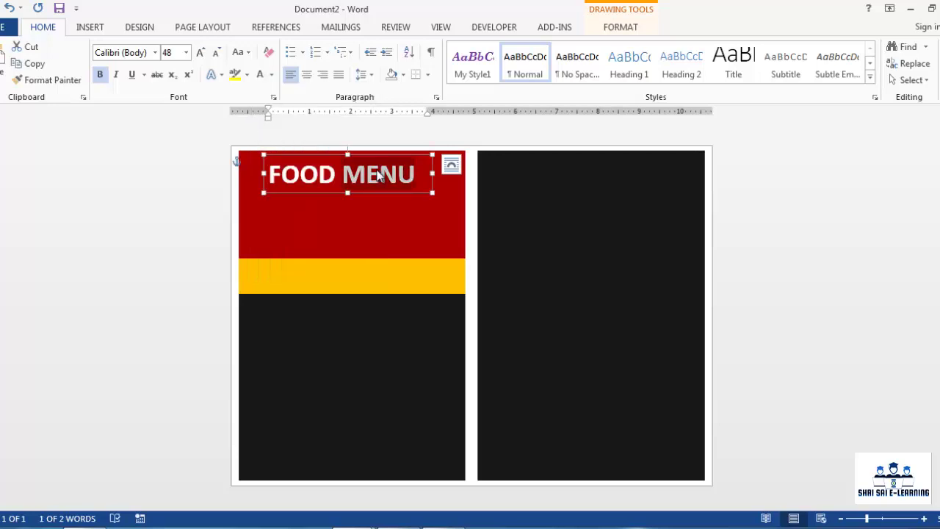
{"action": "left_click", "coordinate": [271, 77]}
{"action": "left_click", "coordinate": [293, 202]}
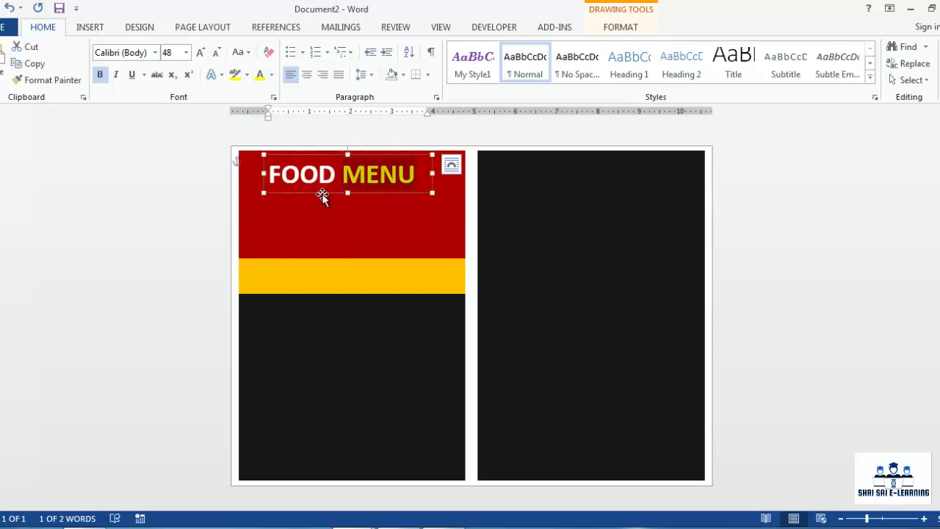
Move the title's text box slightly up and to the right so it sits at the red rectangle's upper edge
{"action": "left_click_drag", "start_coordinate": [307, 193], "coordinate": [314, 183]}
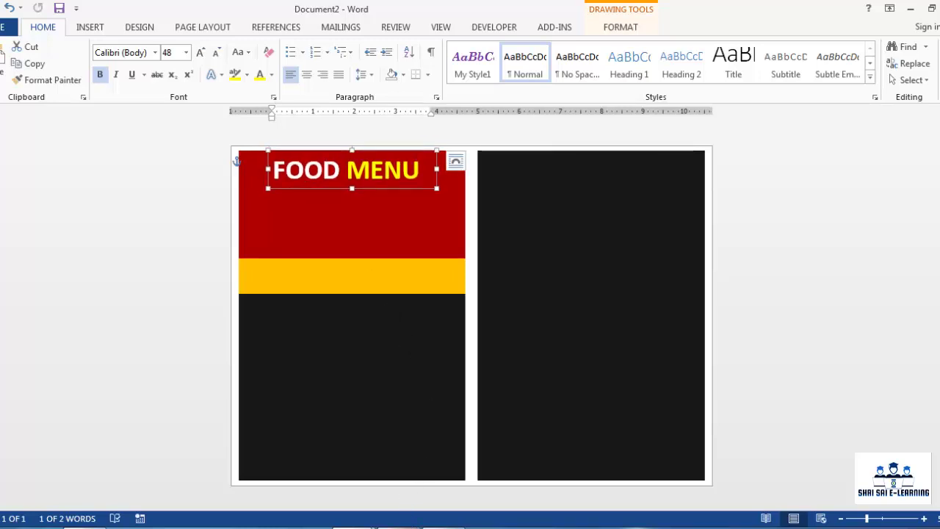
{"action": "left_click", "coordinate": [484, 471]}
{"action": "left_click", "coordinate": [602, 243]}
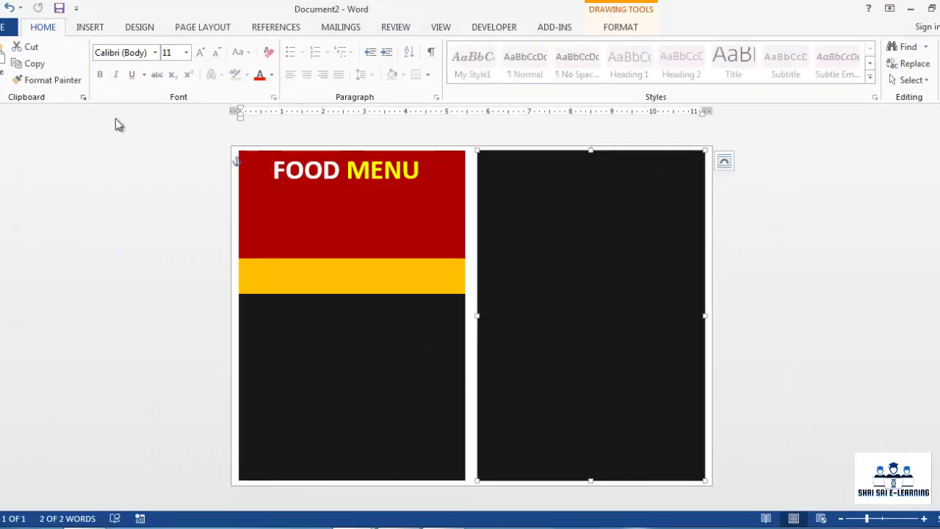
Draw a rounded rectangle about 1" high and 4.28" wide over the "FOOD MENU" title
{"action": "left_click", "coordinate": [90, 27]}
{"action": "left_click", "coordinate": [175, 73]}
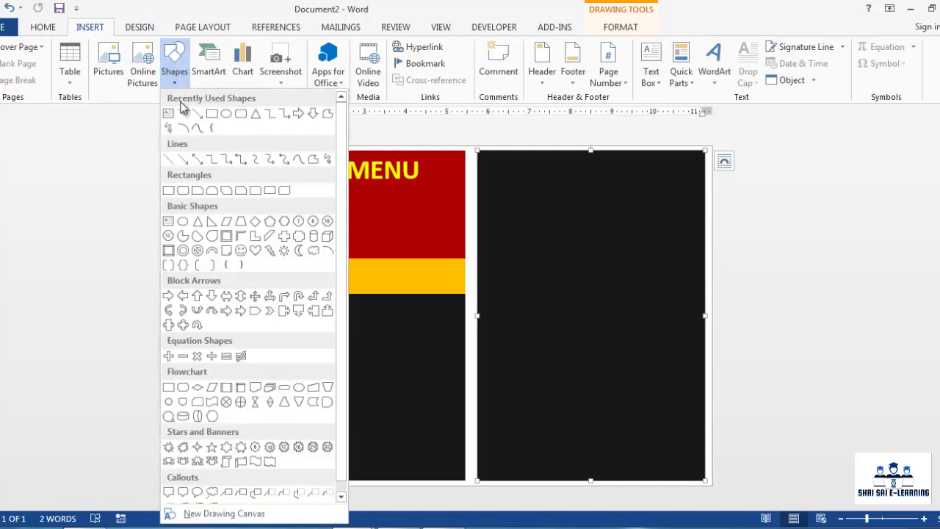
{"action": "left_click", "coordinate": [182, 192]}
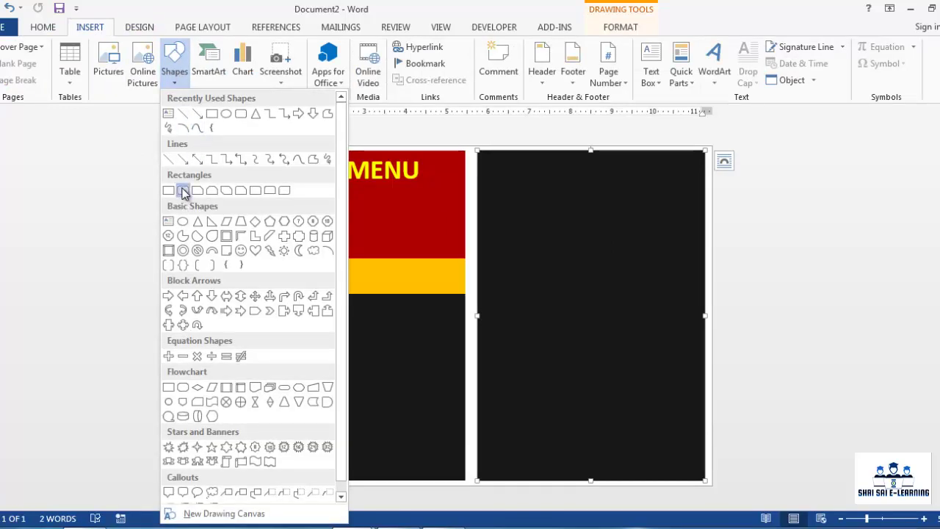
{"action": "mouse_move", "coordinate": [259, 152]}
{"action": "left_mouse_down"}
{"action": "mouse_move", "coordinate": [304, 182]}
{"action": "mouse_move", "coordinate": [397, 198]}
{"action": "mouse_move", "coordinate": [435, 192]}
{"action": "left_mouse_up"}
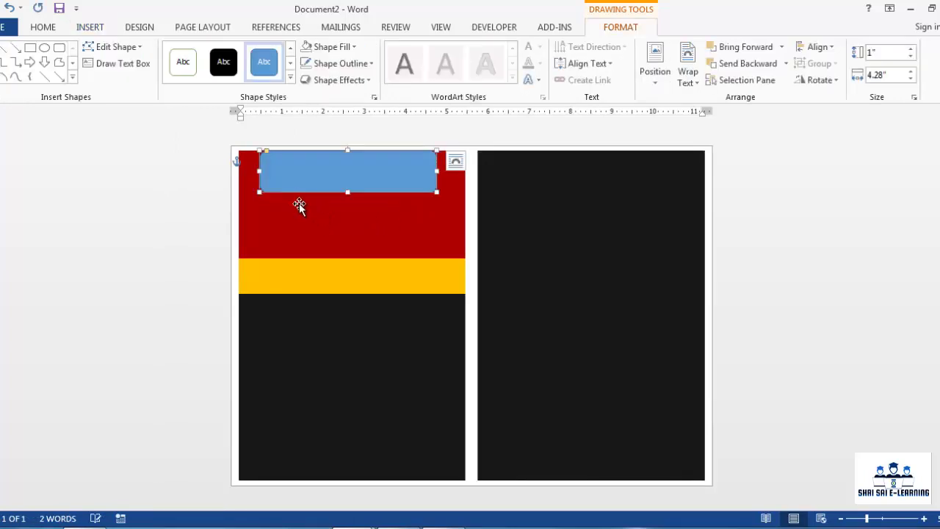
Give the rounded rectangle no fill and a white 2¼ pt outline
{"action": "left_click", "coordinate": [338, 46]}
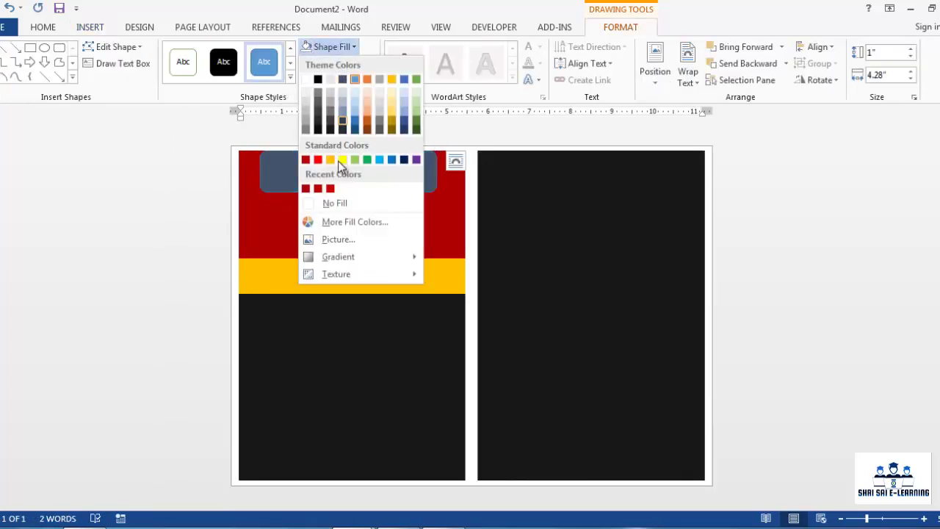
{"action": "left_click", "coordinate": [334, 204]}
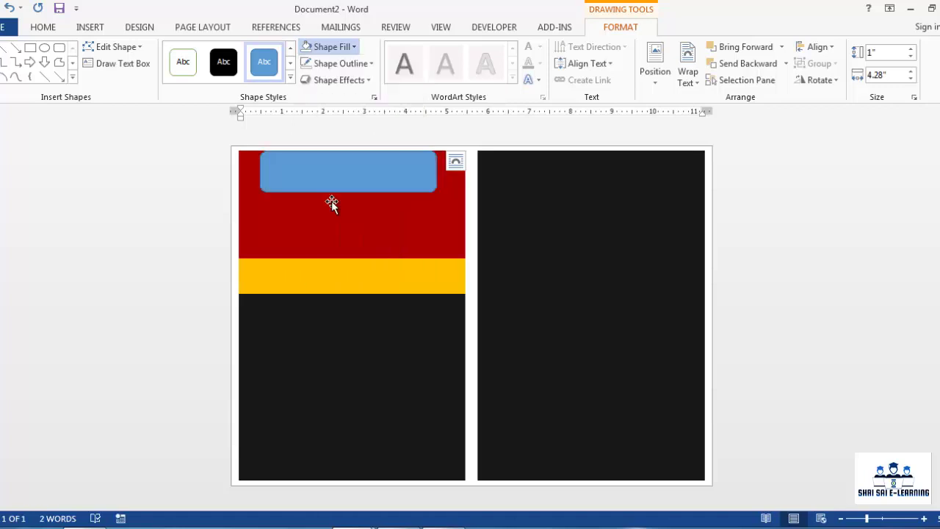
{"action": "left_click", "coordinate": [340, 63]}
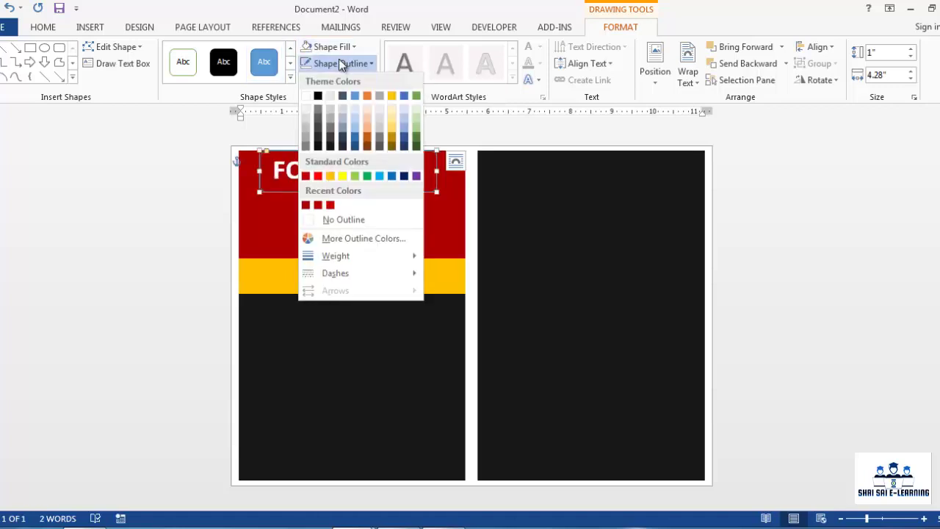
{"action": "left_click", "coordinate": [307, 97]}
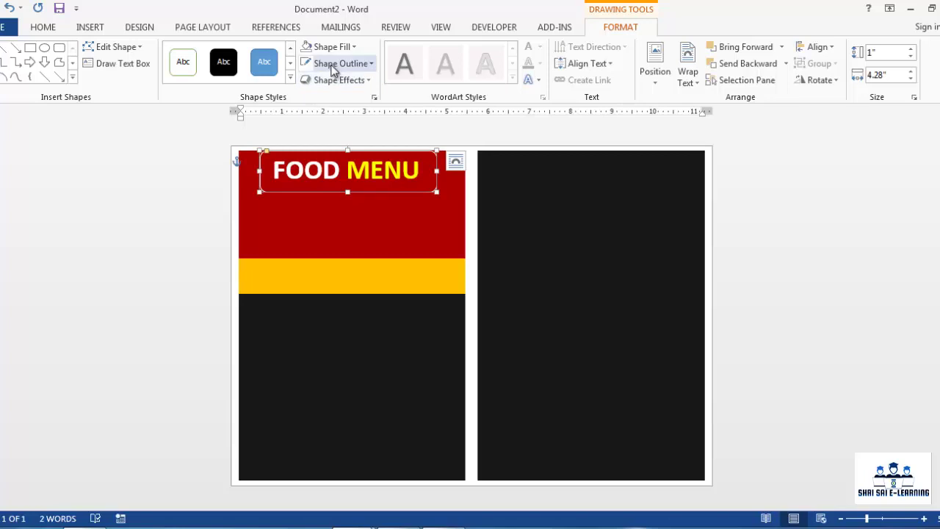
{"action": "left_click", "coordinate": [331, 65]}
{"action": "mouse_move", "coordinate": [357, 257]}
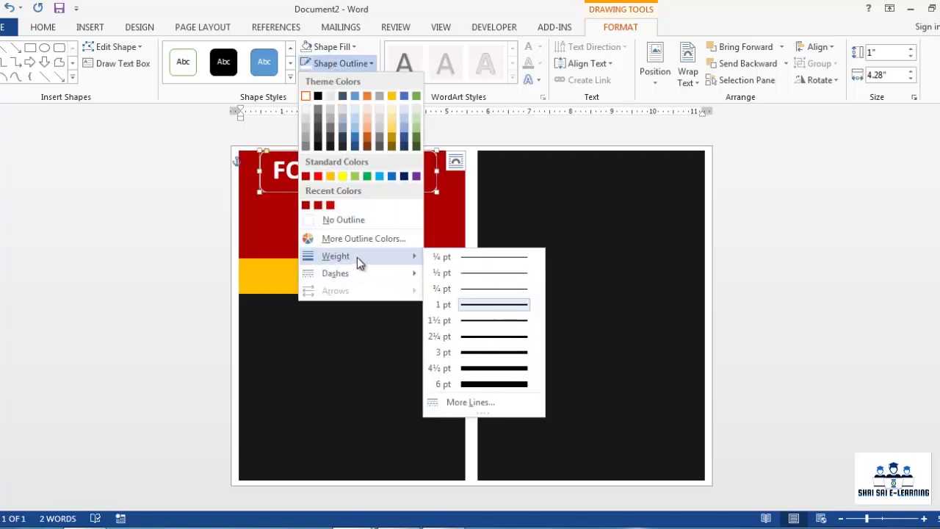
{"action": "left_click", "coordinate": [452, 337]}
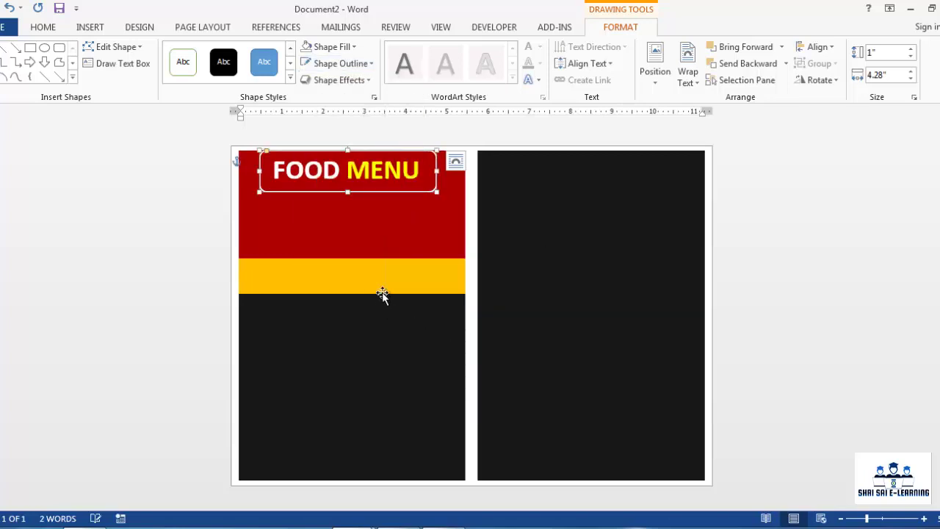
Nudge the rounded frame slightly down and shorten it from its lower edge to fit closely around the title
{"action": "key", "text": "ctrl+Down"}
{"action": "key", "text": "ctrl+Down"}
{"action": "key", "text": "ctrl+Down"}
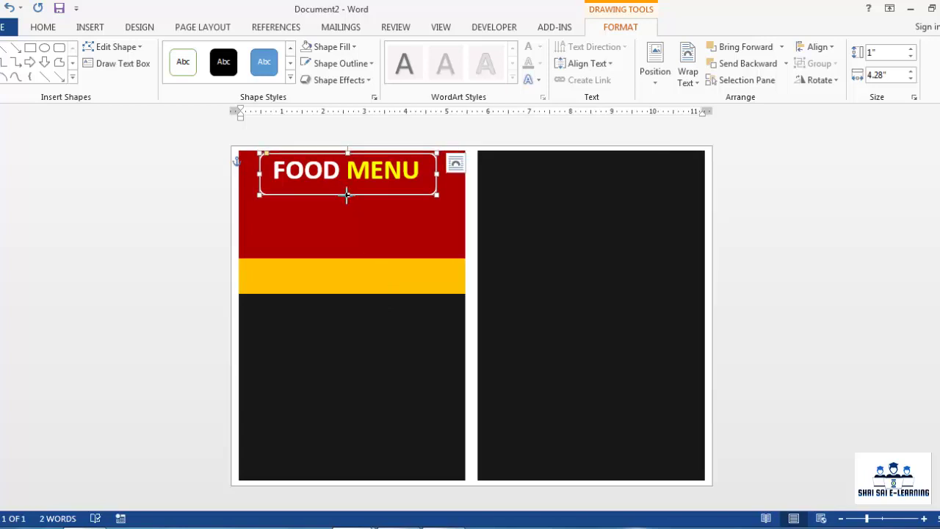
{"action": "left_click_drag", "start_coordinate": [348, 194], "coordinate": [348, 188]}
{"action": "left_click", "coordinate": [522, 223]}
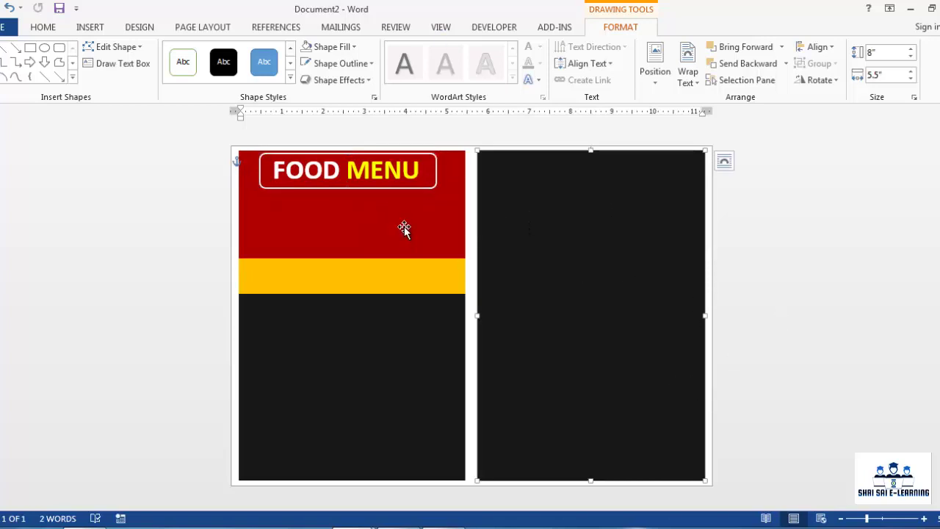
{"action": "left_click_drag", "start_coordinate": [365, 191], "coordinate": [359, 200]}
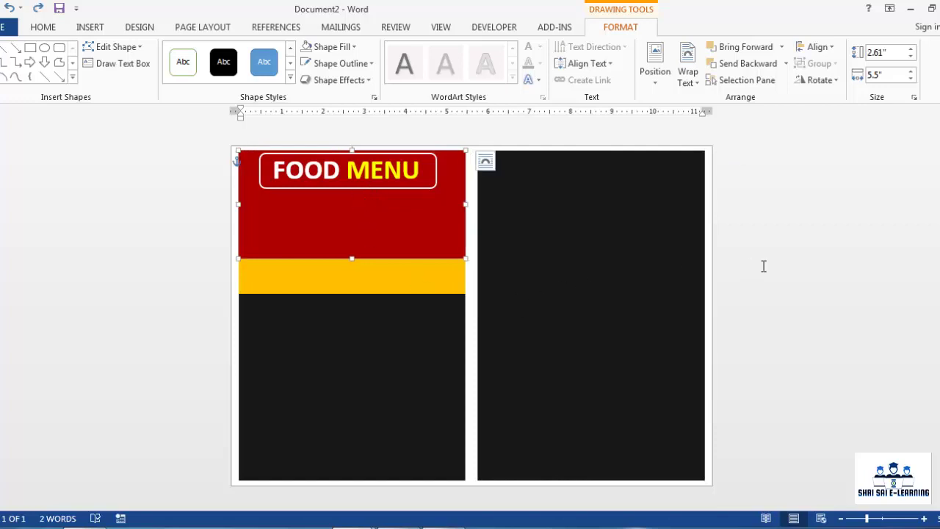
{"action": "left_click", "coordinate": [761, 266]}
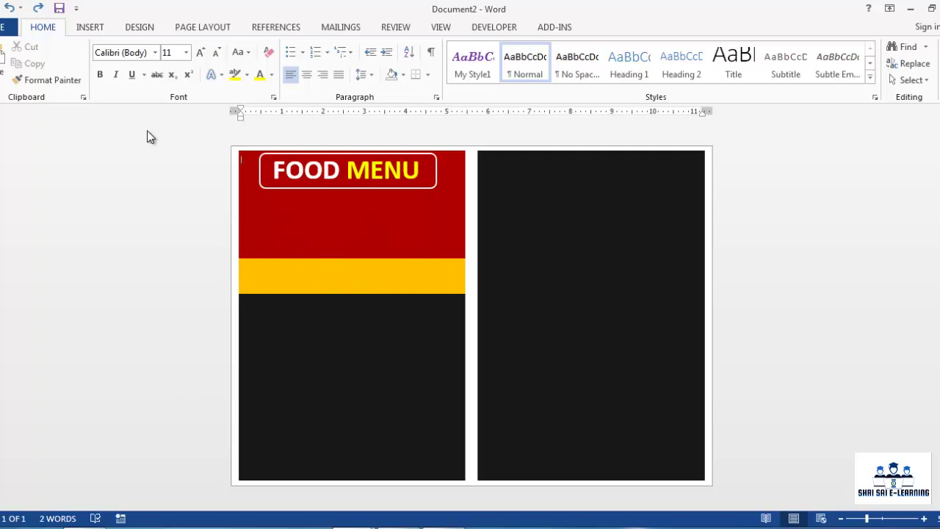
Draw an oval about 3.82" high and 4.07" wide beneath the title, overlapping the red, yellow and black areas
{"action": "left_click", "coordinate": [89, 28]}
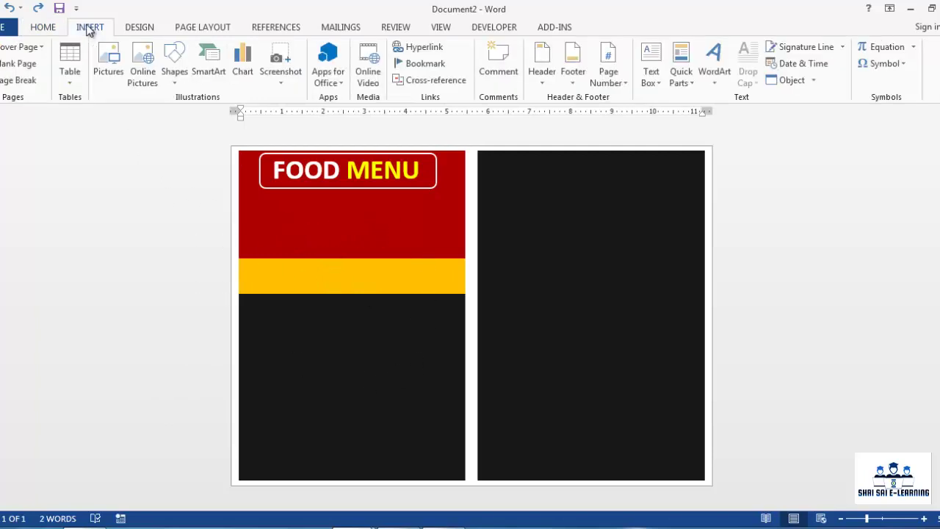
{"action": "left_click", "coordinate": [174, 79]}
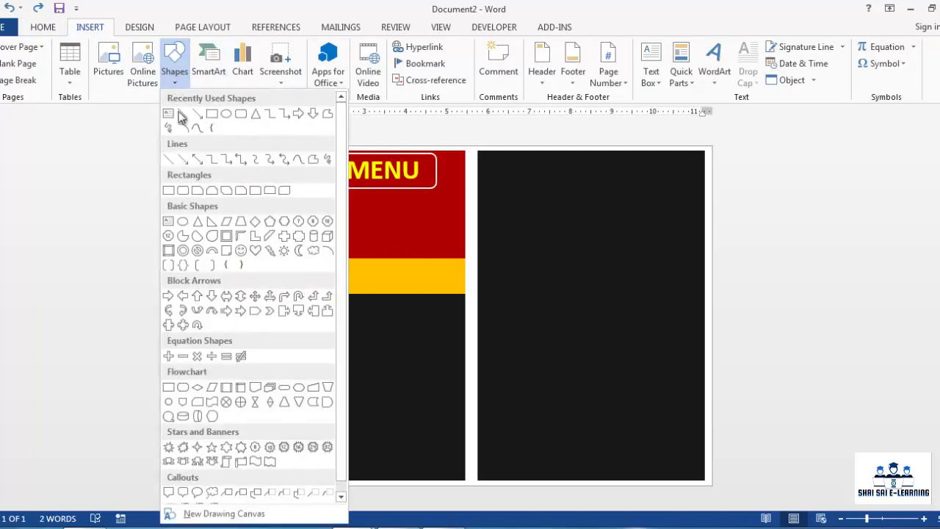
{"action": "left_click", "coordinate": [184, 221]}
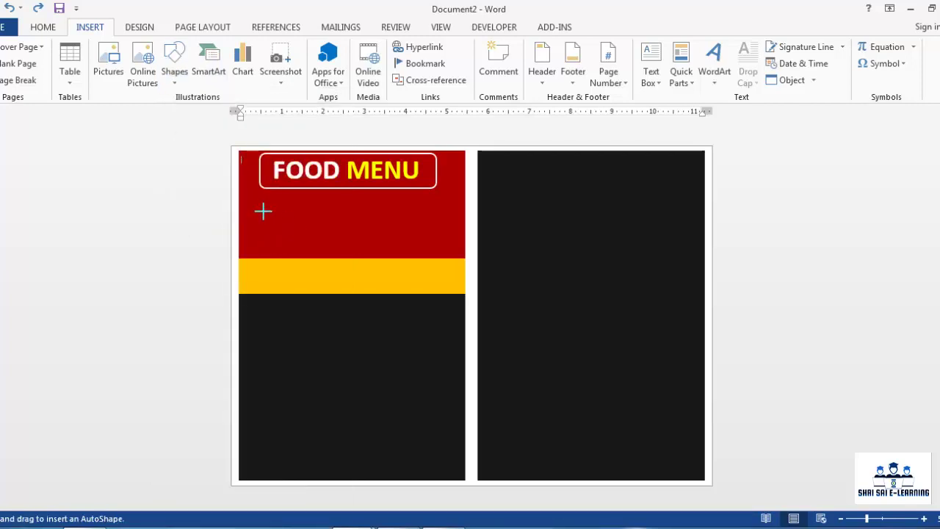
{"action": "left_click_drag", "start_coordinate": [268, 209], "coordinate": [437, 366]}
{"action": "left_click_drag", "start_coordinate": [349, 315], "coordinate": [344, 310]}
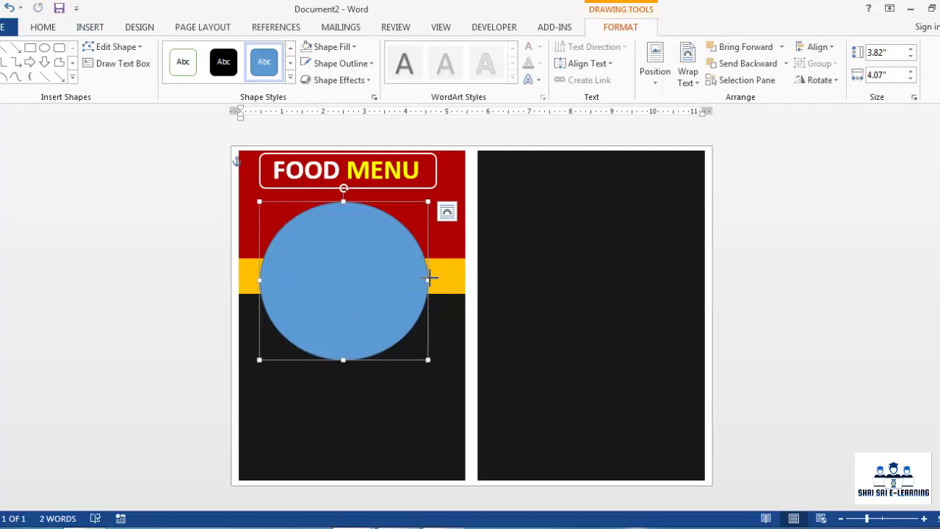
Resize the oval to about 3.67" high and 3.91" wide and move it slightly up toward the title frame
{"action": "left_click_drag", "start_coordinate": [429, 278], "coordinate": [436, 278]}
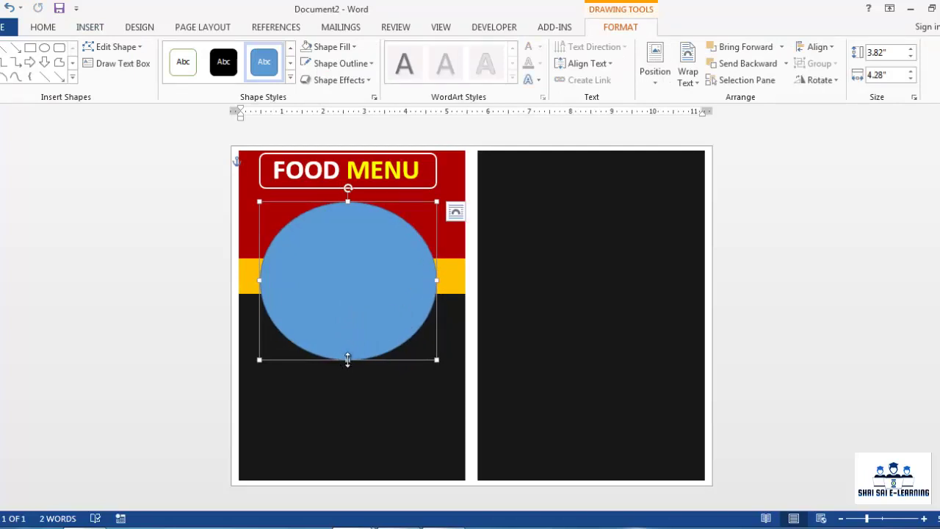
{"action": "left_click_drag", "start_coordinate": [348, 360], "coordinate": [349, 354]}
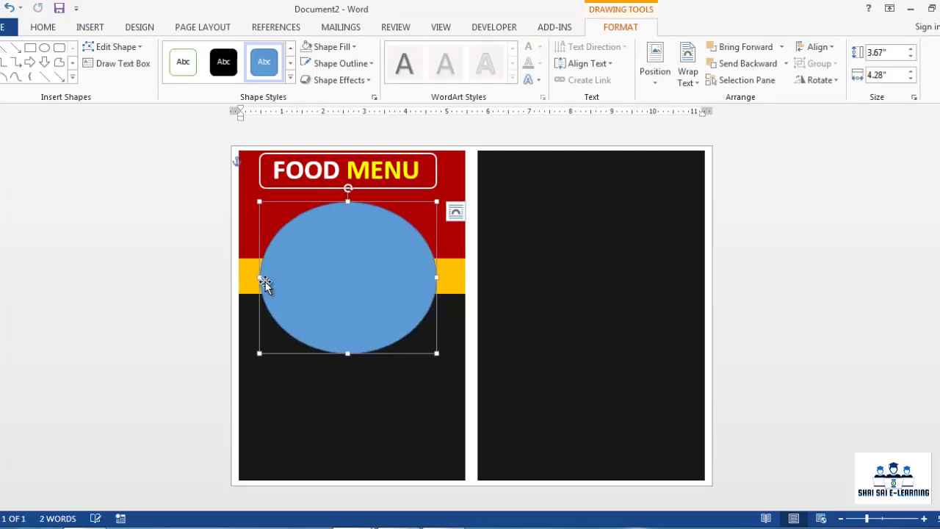
{"action": "left_click_drag", "start_coordinate": [260, 277], "coordinate": [268, 277]}
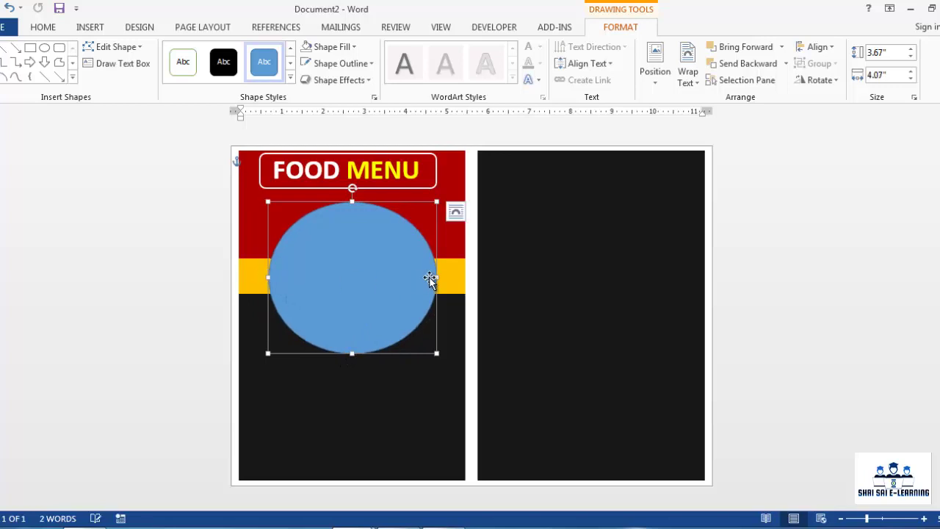
{"action": "left_click_drag", "start_coordinate": [436, 277], "coordinate": [431, 275]}
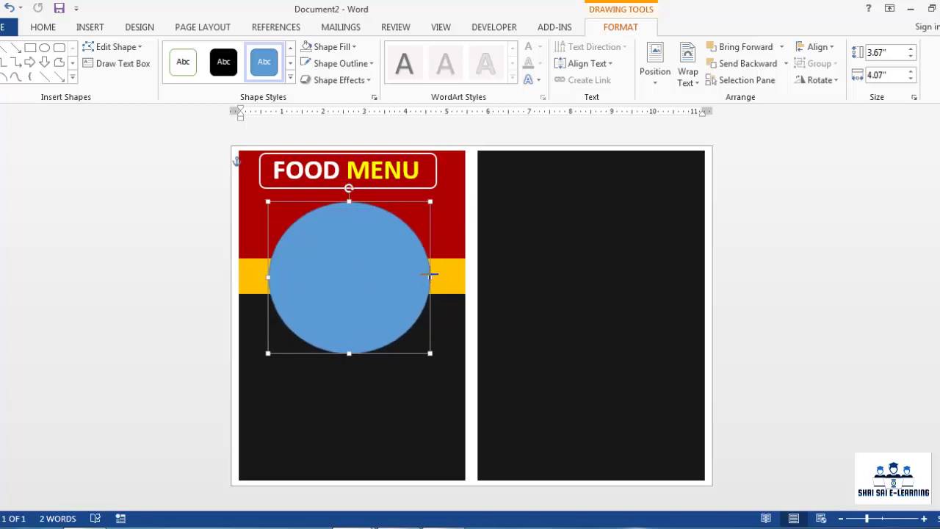
{"action": "left_click_drag", "start_coordinate": [351, 278], "coordinate": [351, 272]}
Shrink the blue oval slightly from its lower-right corner, keeping its upper-left corner in place
{"action": "left_click", "coordinate": [348, 385]}
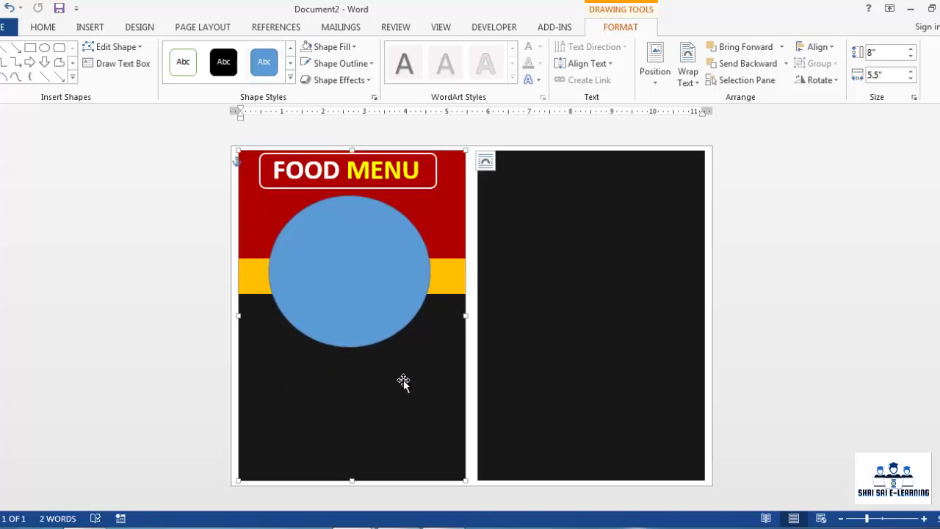
{"action": "left_click", "coordinate": [343, 288]}
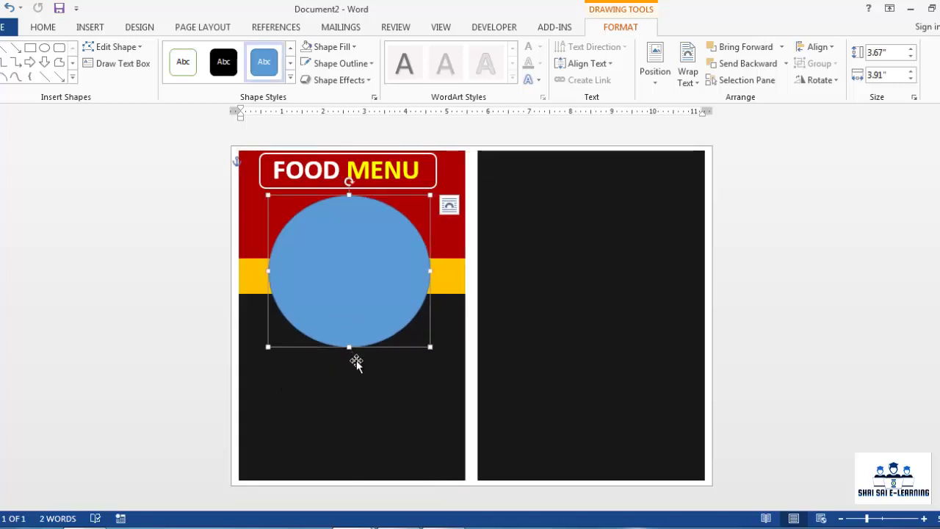
{"action": "left_click_drag", "start_coordinate": [429, 345], "coordinate": [426, 341]}
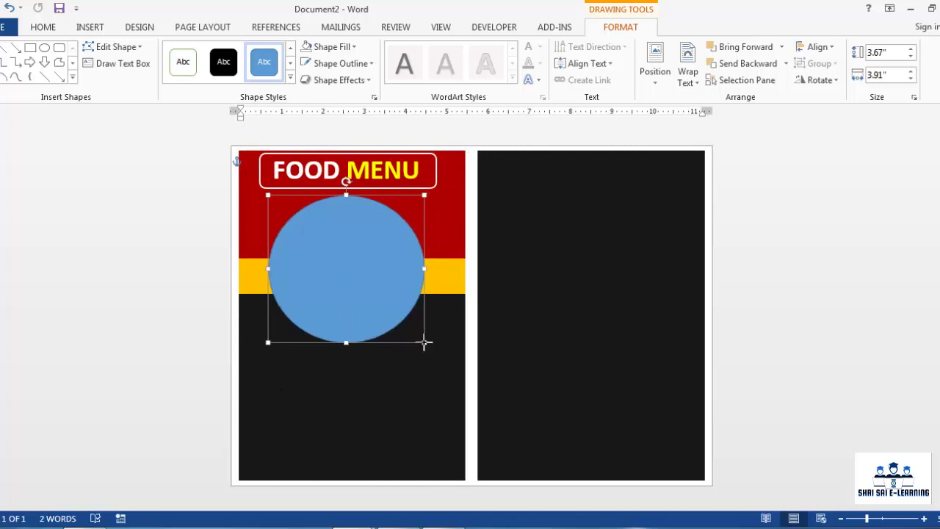
Shift the blue oval slightly right and fill it with the picture vegetable-madras-curry-108863-1.jpeg from the menu card folder
{"action": "left_click_drag", "start_coordinate": [352, 284], "coordinate": [359, 284]}
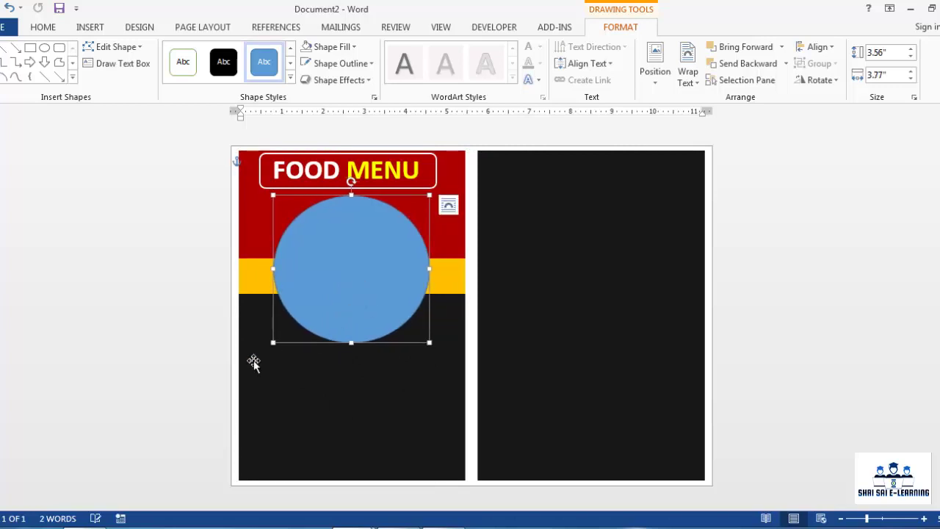
{"action": "left_click", "coordinate": [333, 48]}
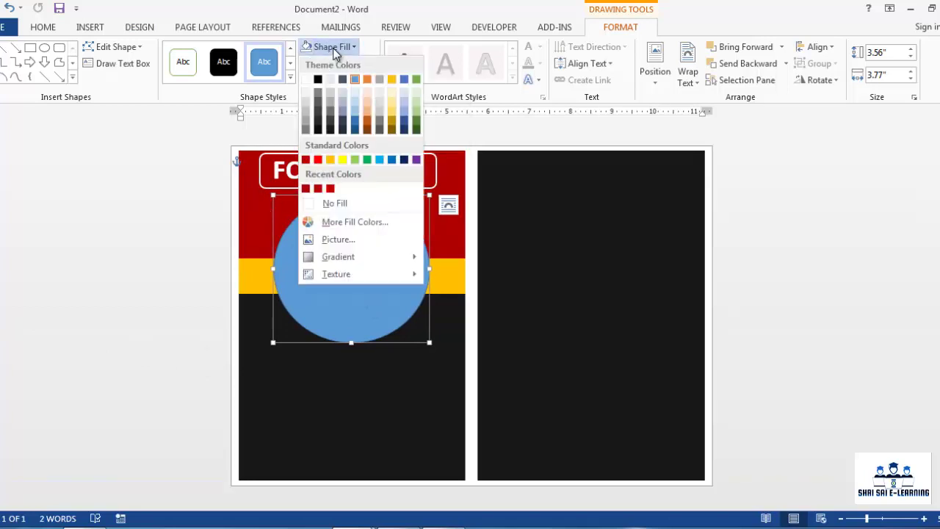
{"action": "left_click", "coordinate": [359, 237]}
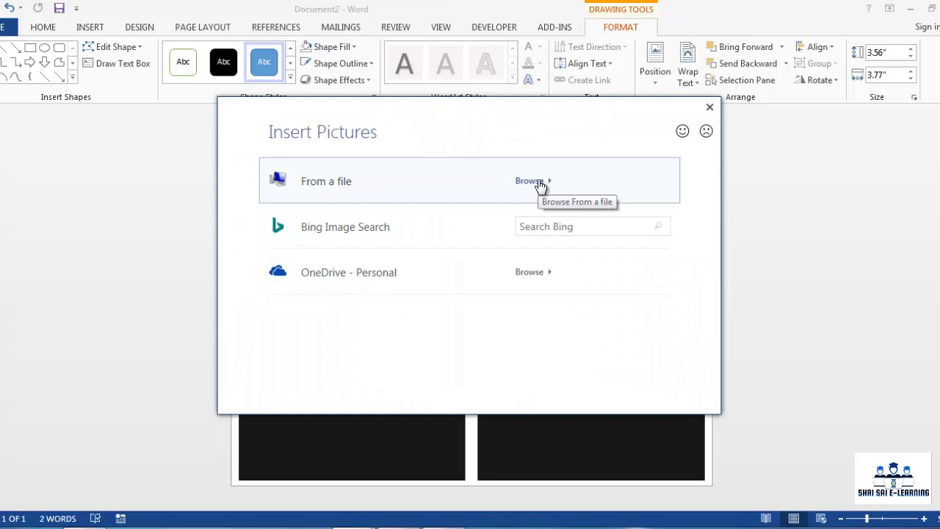
{"action": "left_click", "coordinate": [537, 182]}
{"action": "left_click", "coordinate": [213, 213]}
{"action": "scroll", "coordinate": [220, 213], "scroll_direction": "down", "scroll_amount": 1}
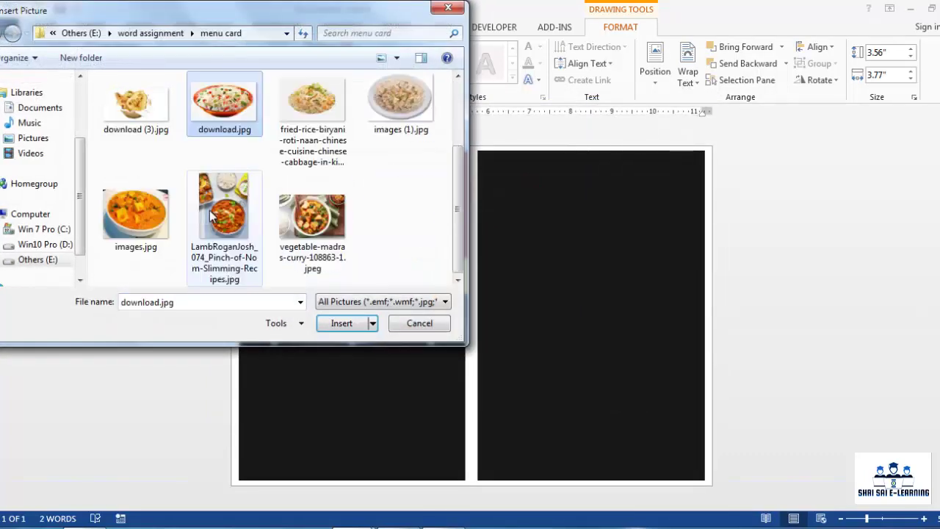
{"action": "left_click", "coordinate": [305, 246]}
{"action": "left_click", "coordinate": [328, 327]}
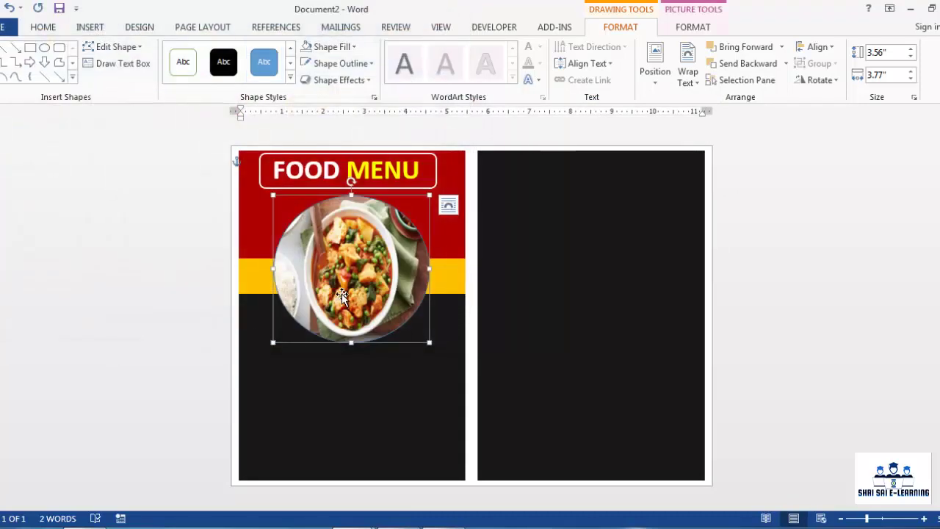
Give the picture-filled oval a white outline with a 6 pt weight
{"action": "left_click", "coordinate": [352, 65]}
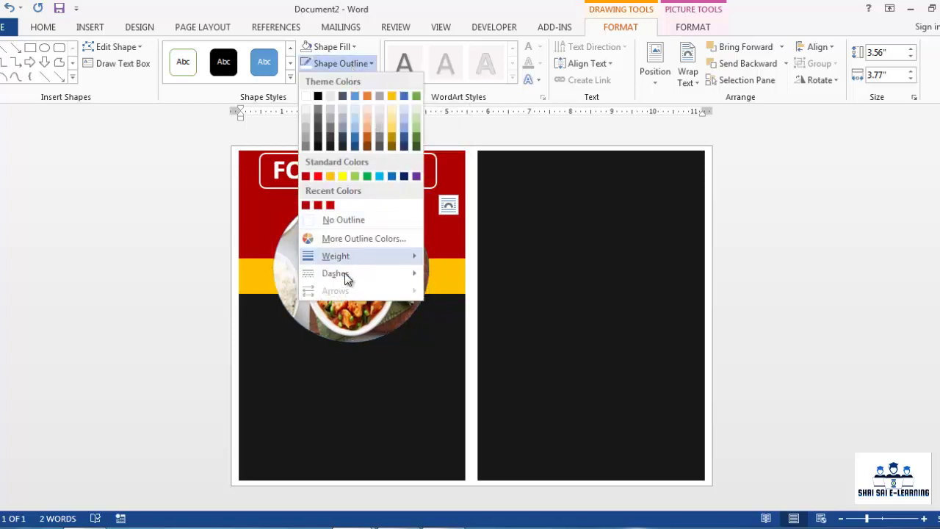
{"action": "mouse_move", "coordinate": [390, 263]}
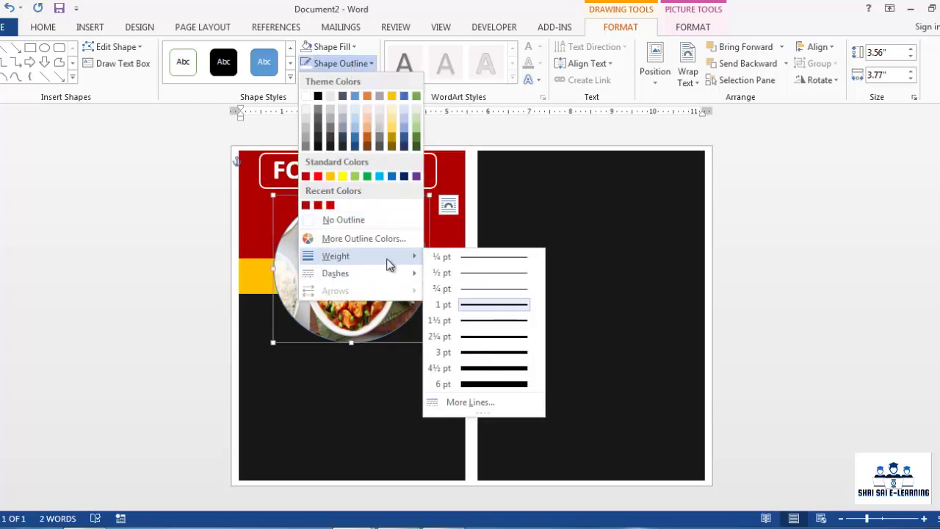
{"action": "left_click", "coordinate": [479, 385]}
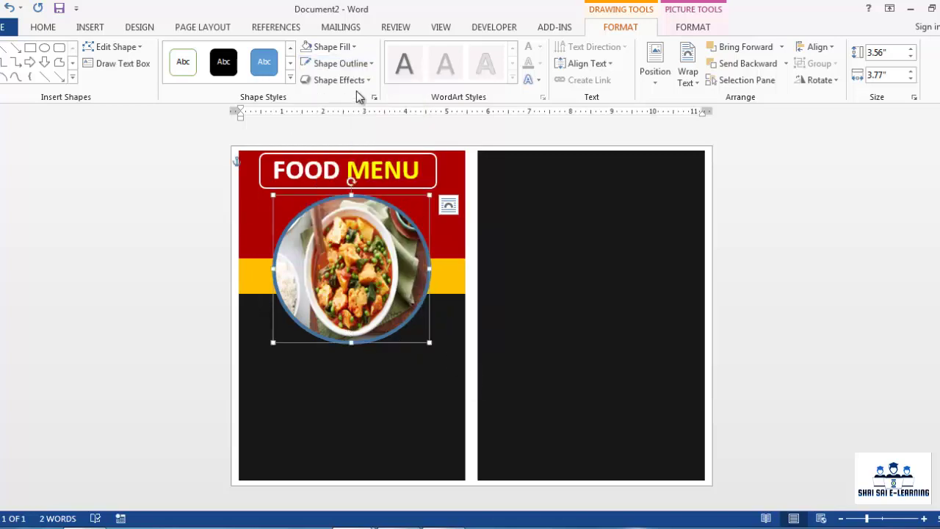
{"action": "left_click", "coordinate": [339, 64]}
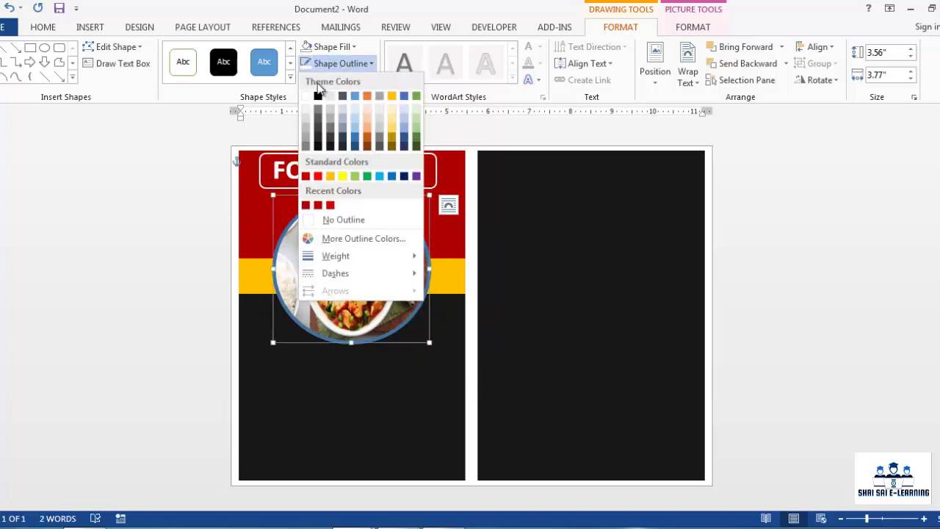
{"action": "left_click", "coordinate": [306, 98]}
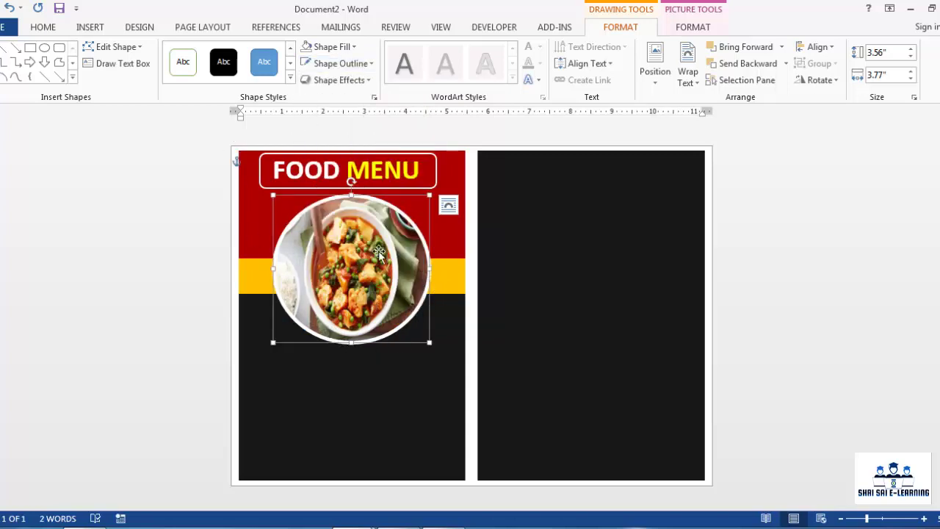
Set the curry picture's color saturation to 300% and apply the milder sharpening preset
{"action": "left_click", "coordinate": [693, 28]}
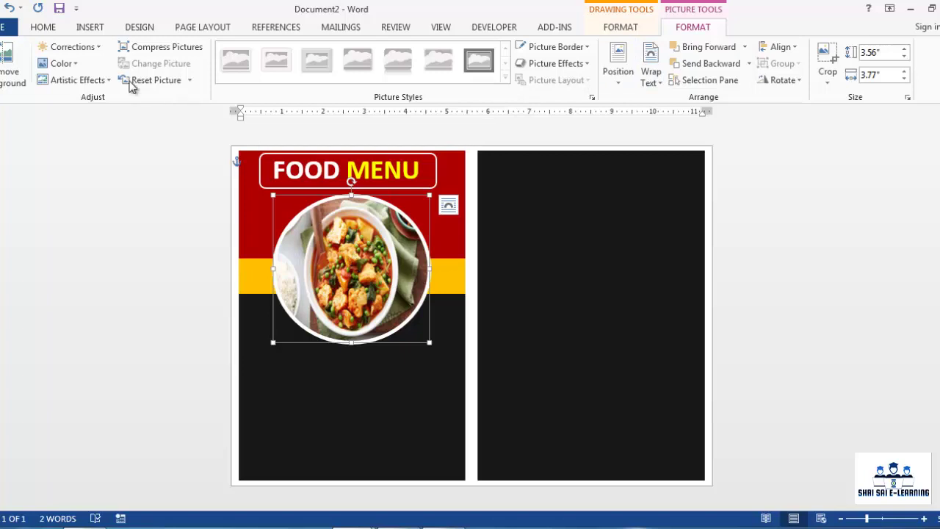
{"action": "left_click", "coordinate": [62, 64]}
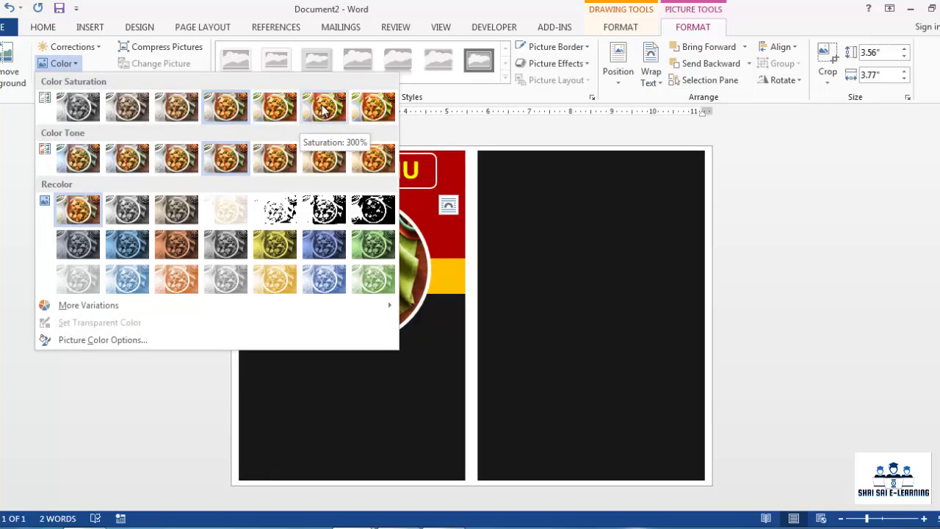
{"action": "left_click", "coordinate": [324, 110]}
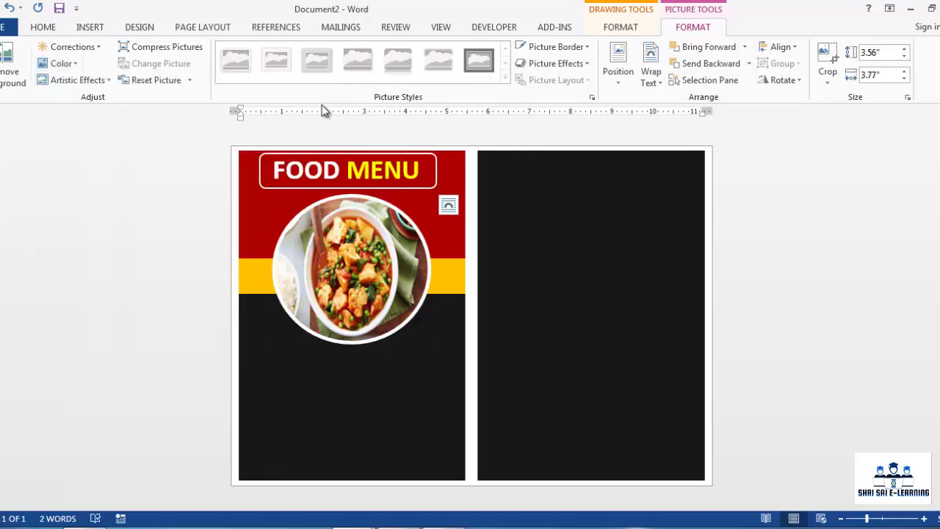
{"action": "left_click", "coordinate": [91, 49]}
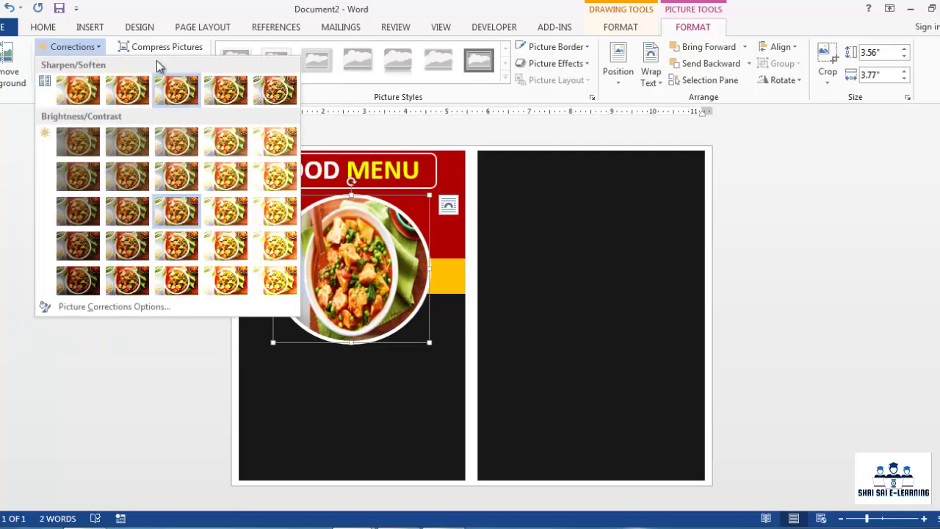
{"action": "left_click", "coordinate": [228, 89]}
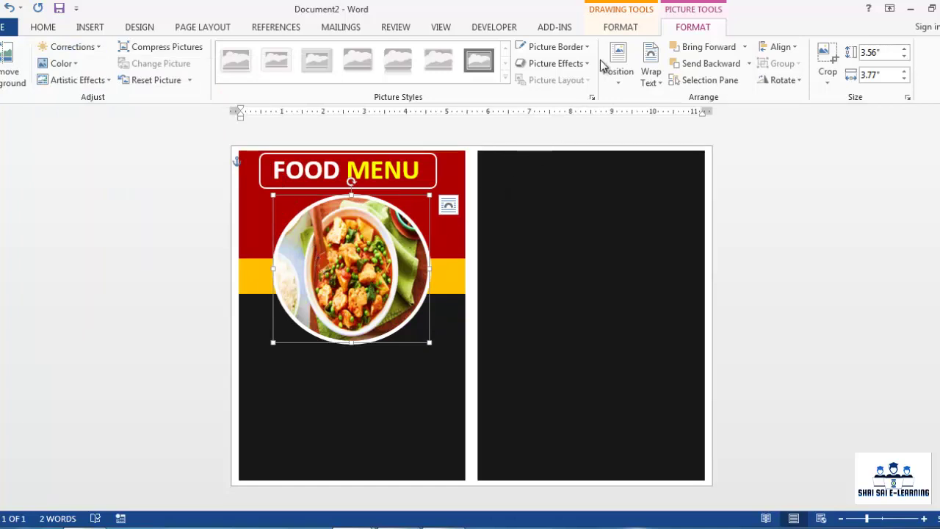
Open the detailed fill settings of the curry picture and set its left offset to -9%
{"action": "left_click", "coordinate": [621, 27]}
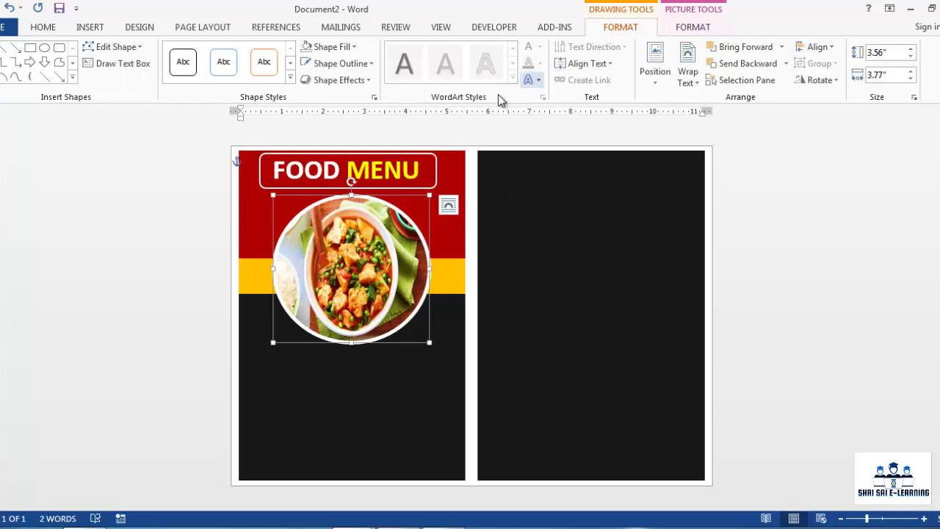
{"action": "left_click", "coordinate": [375, 97]}
{"action": "left_click", "coordinate": [781, 150]}
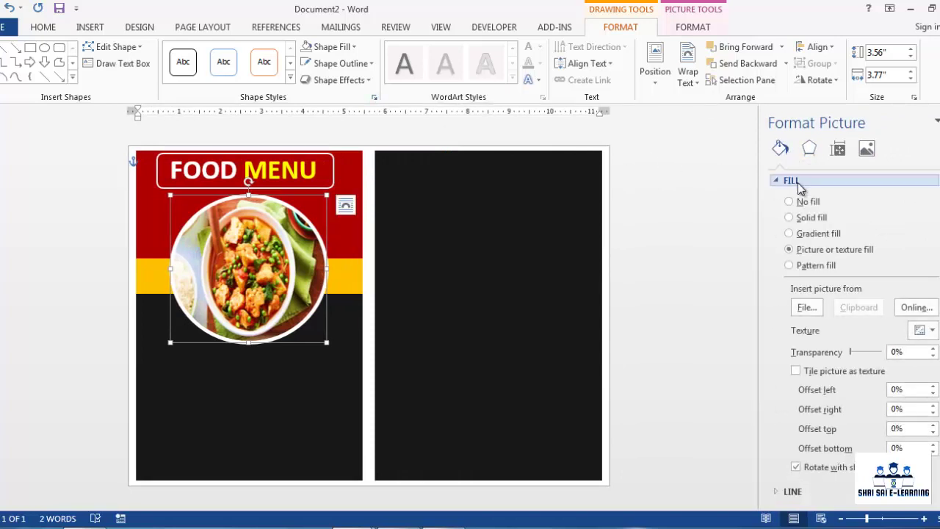
{"action": "left_click", "coordinate": [933, 394]}
{"action": "left_click", "coordinate": [933, 394]}
{"action": "left_click", "coordinate": [933, 393]}
{"action": "left_click", "coordinate": [933, 394]}
{"action": "left_click", "coordinate": [933, 394]}
Set the picture fill's right offset to -11% and close the formatting settings
{"action": "left_click", "coordinate": [935, 416]}
{"action": "left_click", "coordinate": [934, 416]}
{"action": "left_click", "coordinate": [935, 416]}
{"action": "left_click", "coordinate": [935, 416]}
{"action": "left_click", "coordinate": [934, 415]}
{"action": "left_click", "coordinate": [935, 416]}
{"action": "left_click", "coordinate": [935, 416]}
{"action": "left_click", "coordinate": [934, 416]}
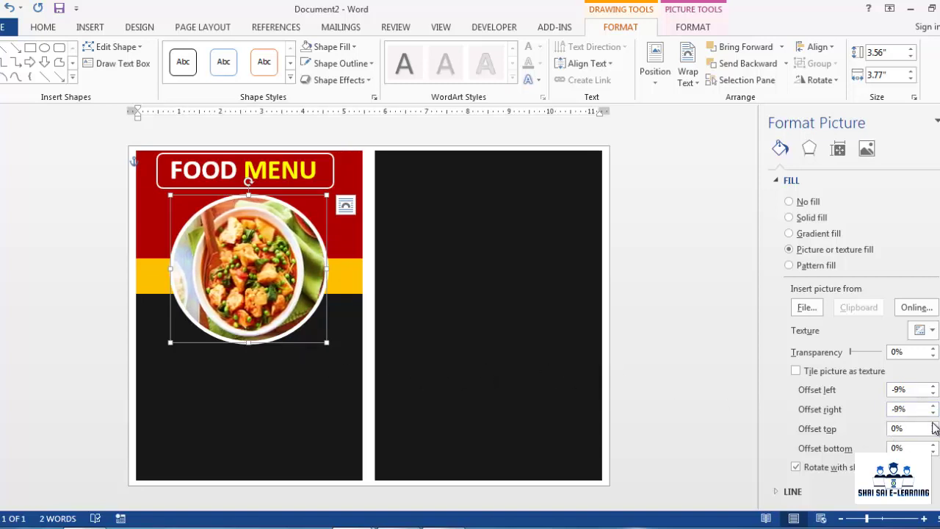
{"action": "left_click", "coordinate": [935, 416]}
{"action": "left_click", "coordinate": [934, 416]}
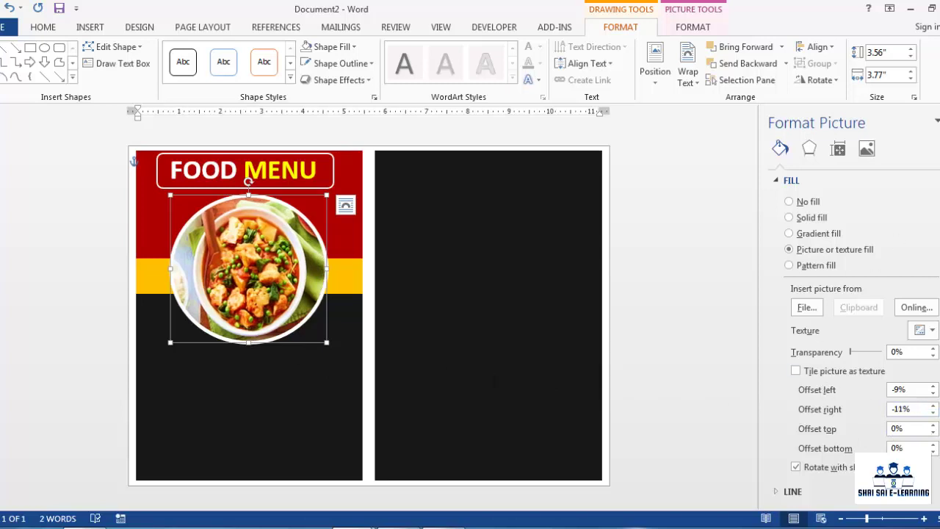
{"action": "left_click", "coordinate": [937, 119]}
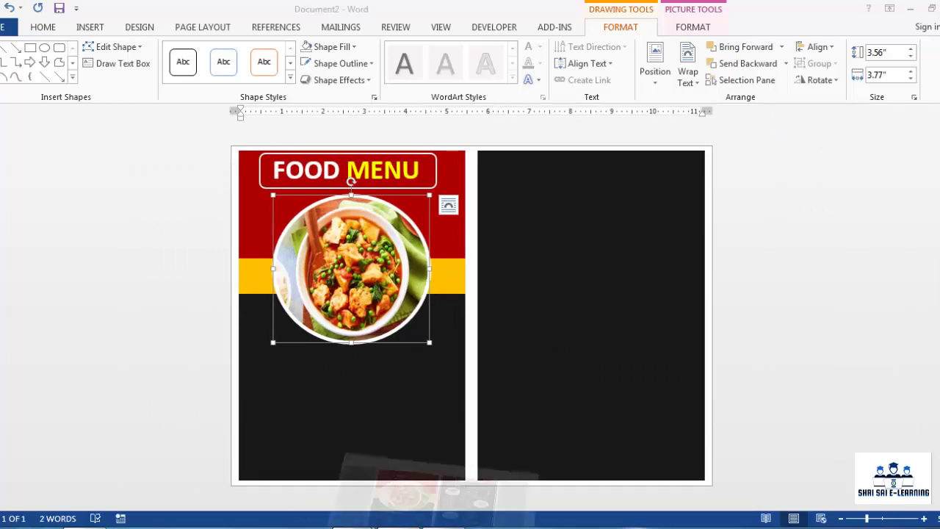
Check the reference menu card PDF, then add a text box about 1.07" by 3.82" below the curry picture reading "SSIT RESTAURANT"
{"action": "key", "text": "alt+Tab"}
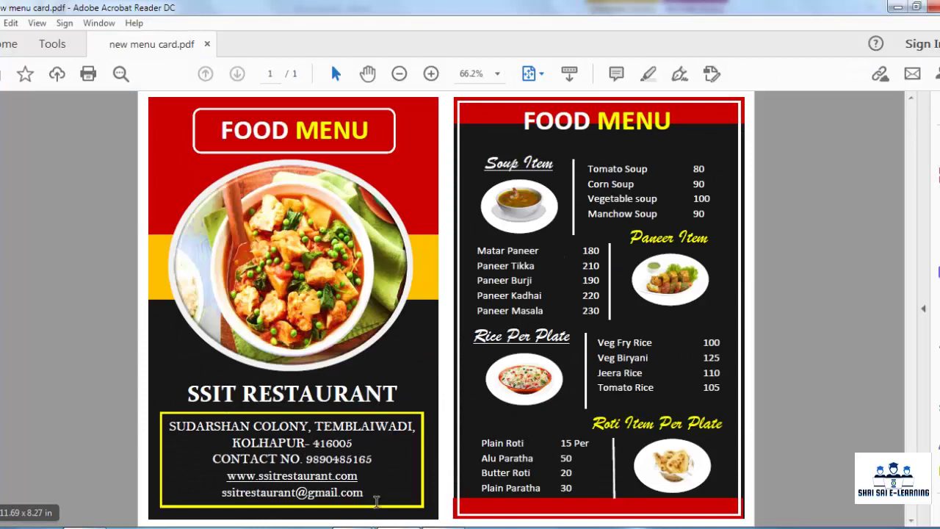
{"action": "key", "text": "alt+Tab"}
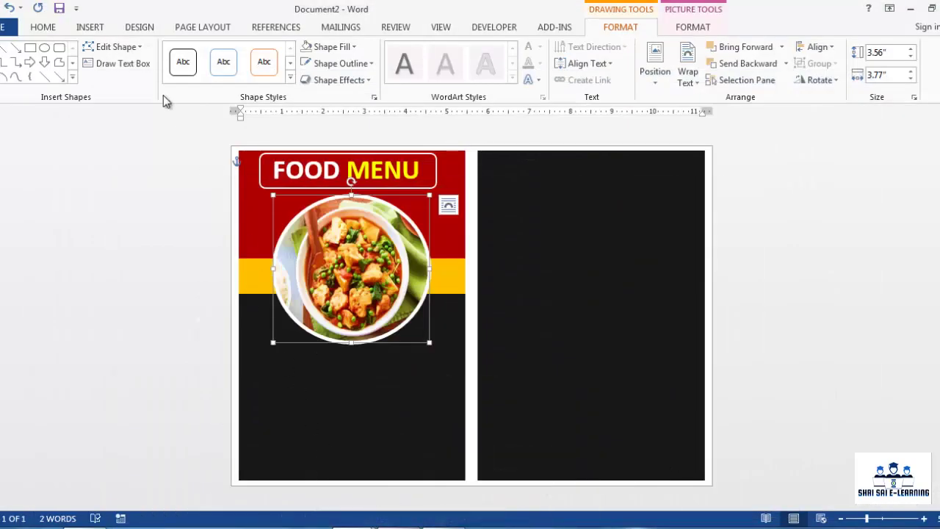
{"action": "left_click", "coordinate": [88, 27]}
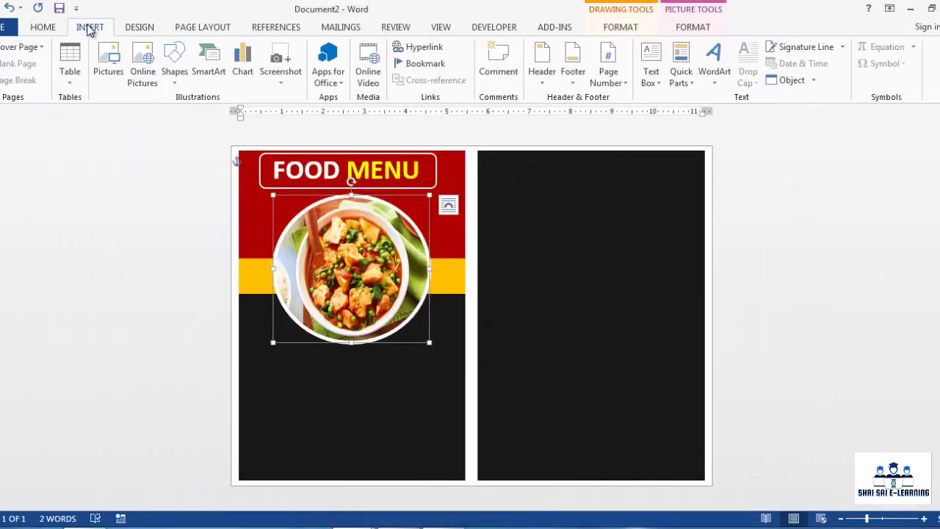
{"action": "left_click", "coordinate": [174, 70]}
{"action": "left_click", "coordinate": [168, 113]}
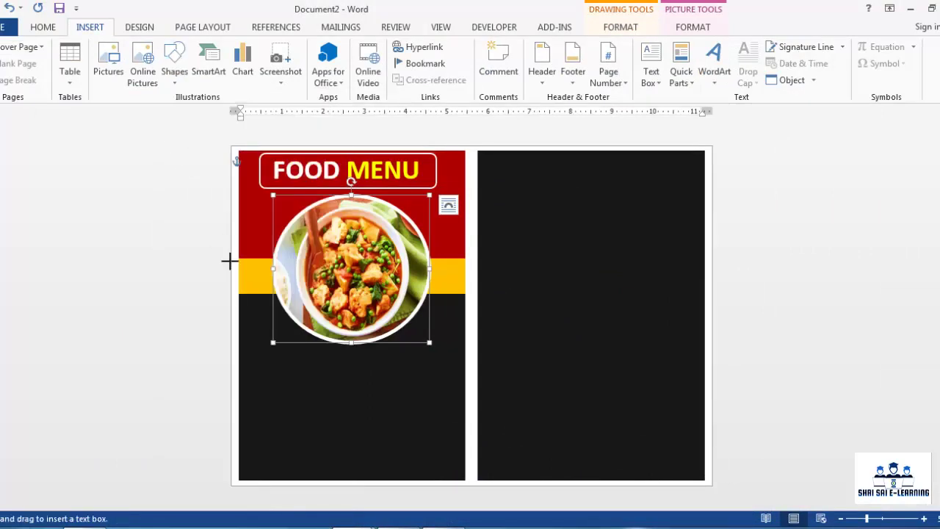
{"action": "left_click_drag", "start_coordinate": [277, 353], "coordinate": [436, 398]}
{"action": "type", "text": "SSIT"}
{"action": "key", "text": "ctrl+BackSpace"}
{"action": "key", "text": "ctrl+BackSpace"}
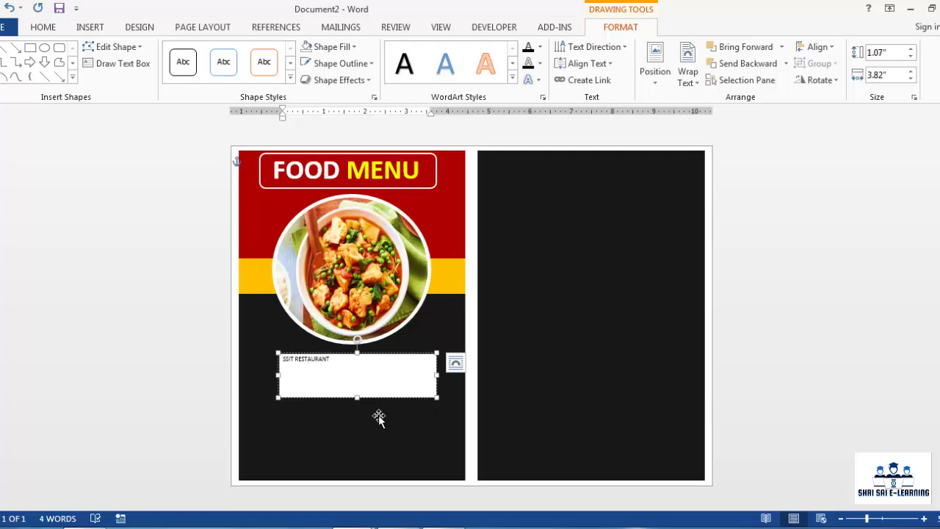
Remove the fill and the outline from the restaurant name's text box
{"action": "key", "text": "ctrl+a"}
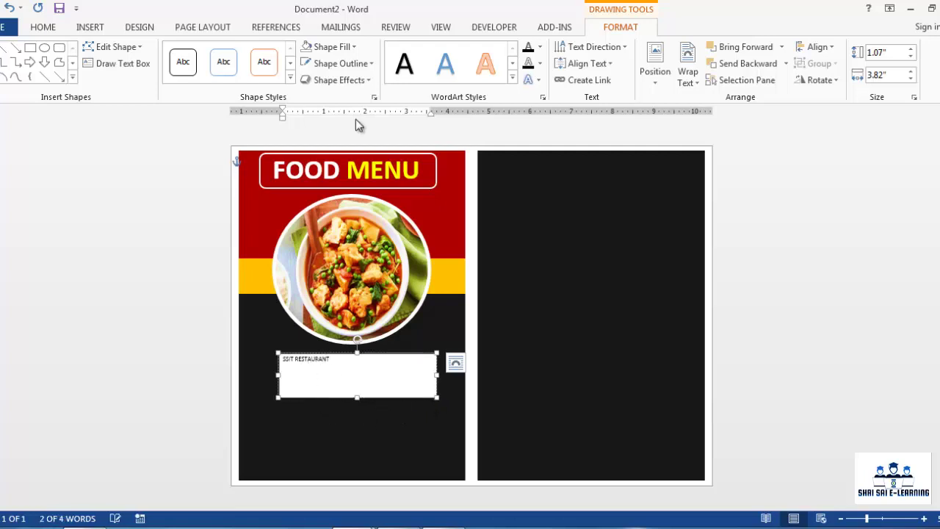
{"action": "left_click", "coordinate": [330, 46]}
{"action": "left_click", "coordinate": [334, 201]}
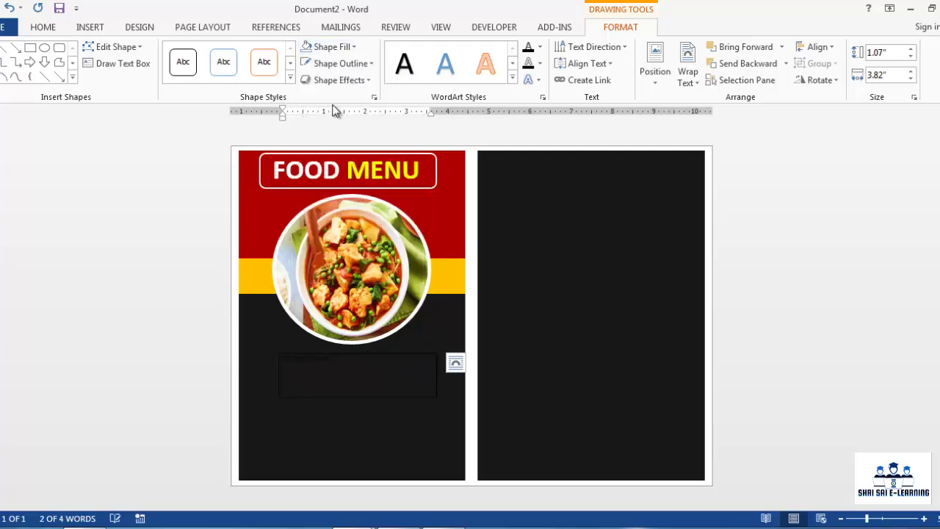
{"action": "left_click", "coordinate": [338, 63]}
{"action": "left_click", "coordinate": [339, 221]}
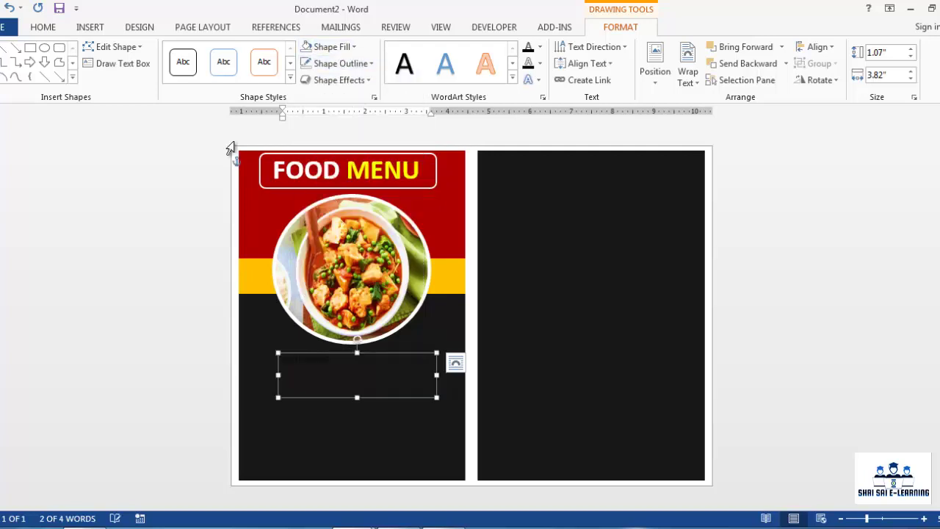
Format the restaurant name text at size 48, bold and white
{"action": "left_click", "coordinate": [43, 28]}
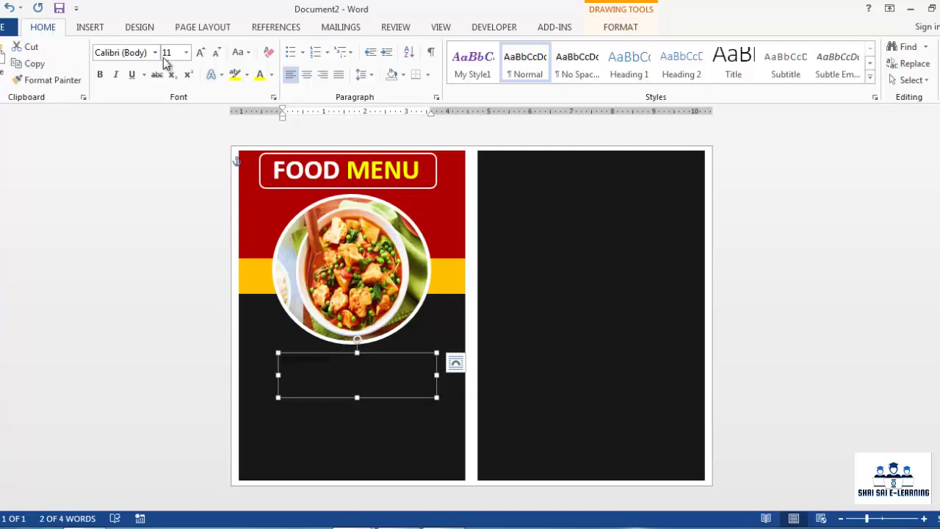
{"action": "left_click", "coordinate": [201, 52]}
{"action": "left_click", "coordinate": [201, 52]}
{"action": "left_click", "coordinate": [200, 52]}
{"action": "left_click", "coordinate": [201, 52]}
{"action": "left_click", "coordinate": [200, 52]}
{"action": "left_click", "coordinate": [200, 52]}
{"action": "left_click", "coordinate": [201, 53]}
{"action": "left_click", "coordinate": [200, 52]}
{"action": "left_click", "coordinate": [201, 52]}
{"action": "left_click", "coordinate": [200, 52]}
{"action": "left_click", "coordinate": [201, 52]}
{"action": "left_click", "coordinate": [100, 75]}
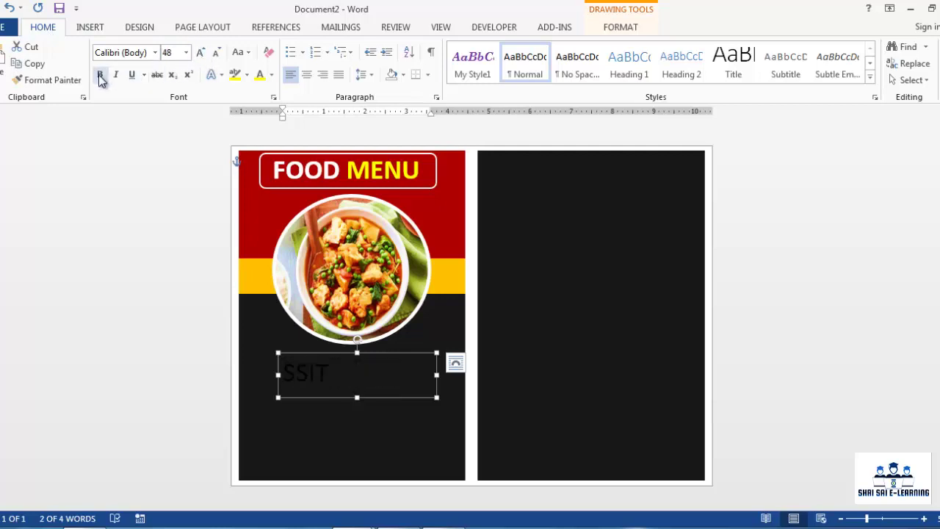
{"action": "left_click", "coordinate": [271, 75]}
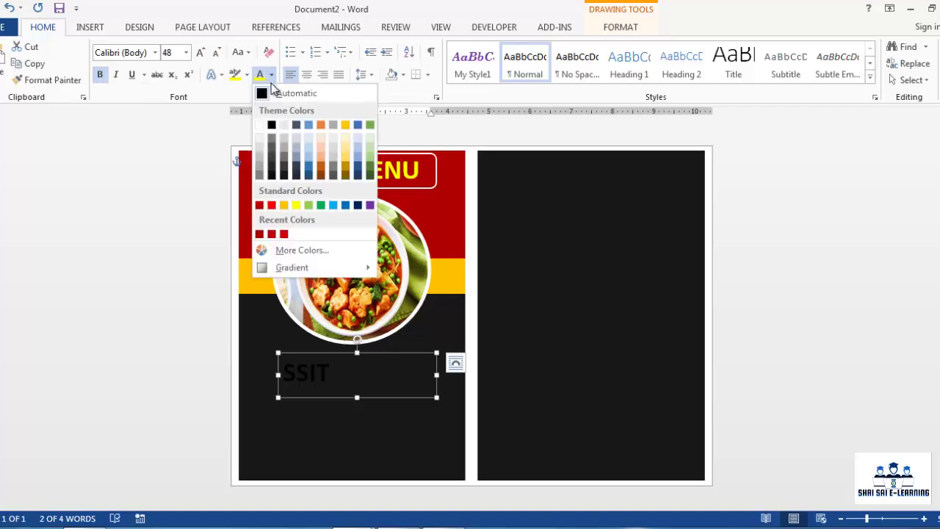
{"action": "left_click", "coordinate": [262, 122]}
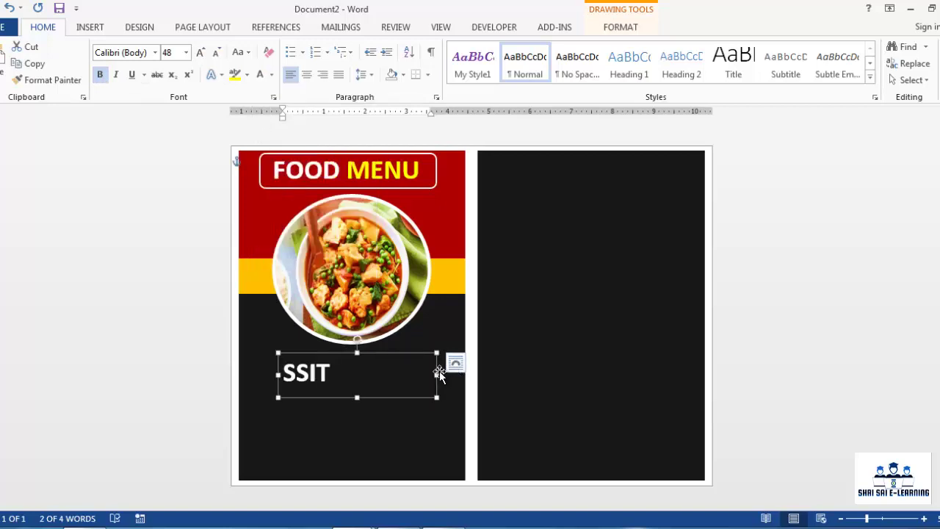
Widen the restaurant name's text box on both sides to nearly the panel's width and set the font size to 43
{"action": "left_click_drag", "start_coordinate": [436, 375], "coordinate": [451, 374]}
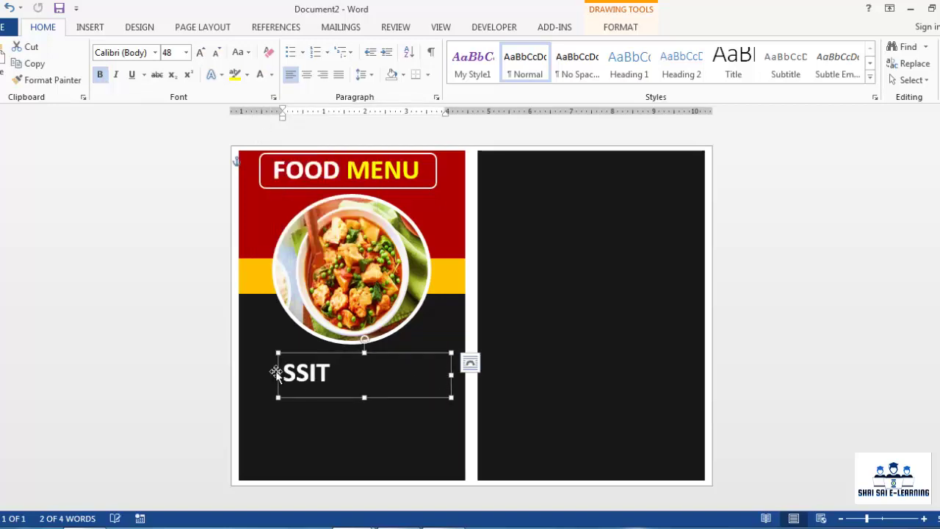
{"action": "left_click_drag", "start_coordinate": [275, 375], "coordinate": [251, 375]}
{"action": "left_click_drag", "start_coordinate": [449, 376], "coordinate": [455, 375]}
{"action": "left_click", "coordinate": [171, 53]}
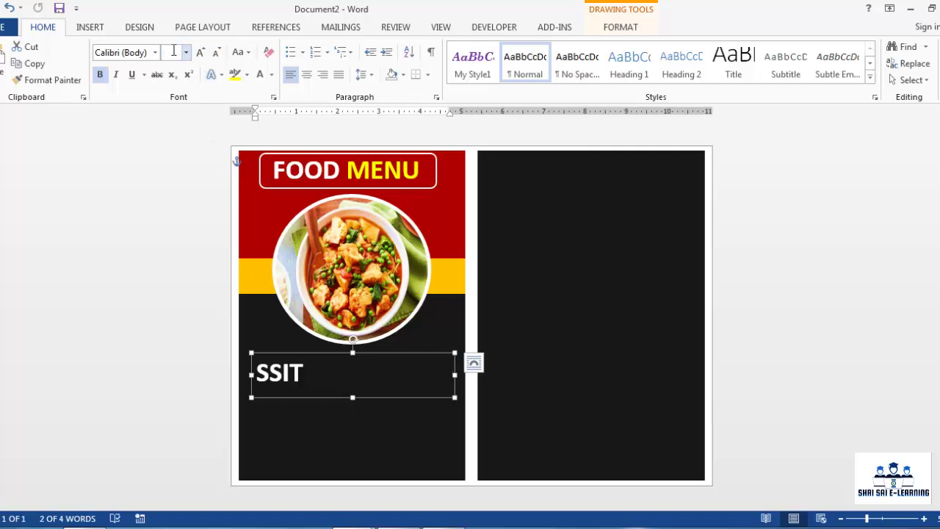
{"action": "key", "text": "Return"}
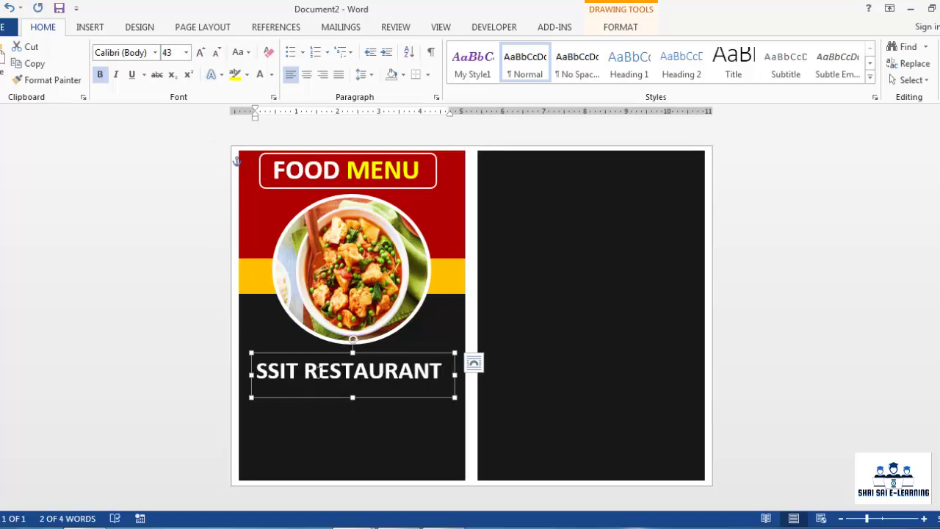
Move the restaurant name's text box up to just below the round food picture and centre its text
{"action": "left_click_drag", "start_coordinate": [313, 397], "coordinate": [310, 381]}
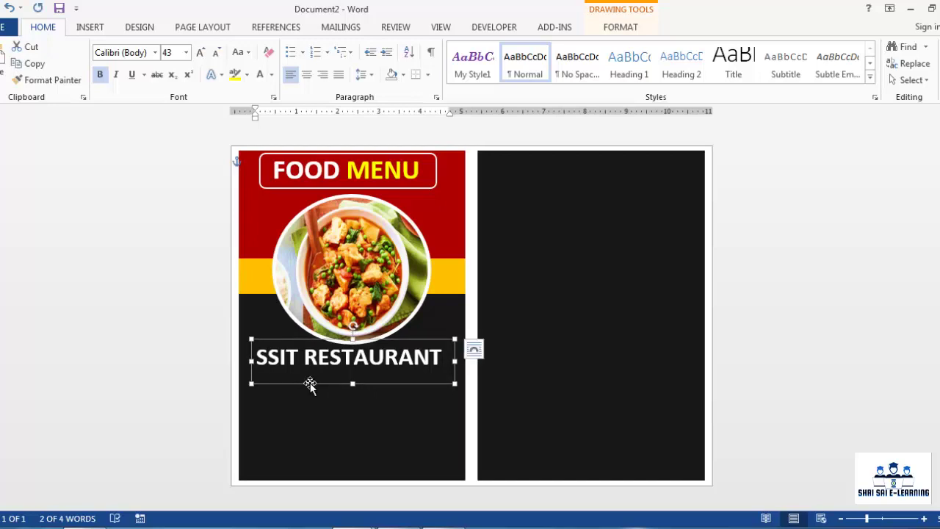
{"action": "left_click", "coordinate": [307, 73]}
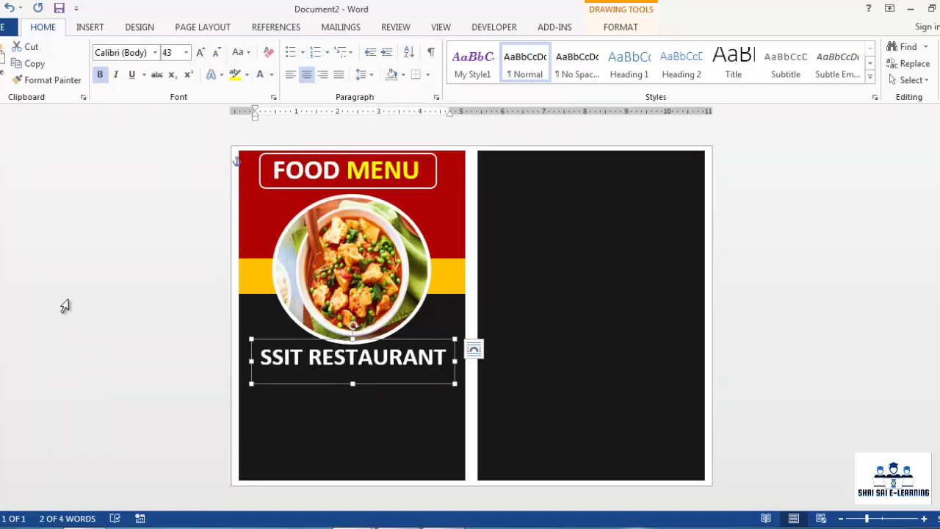
{"action": "left_click", "coordinate": [739, 360]}
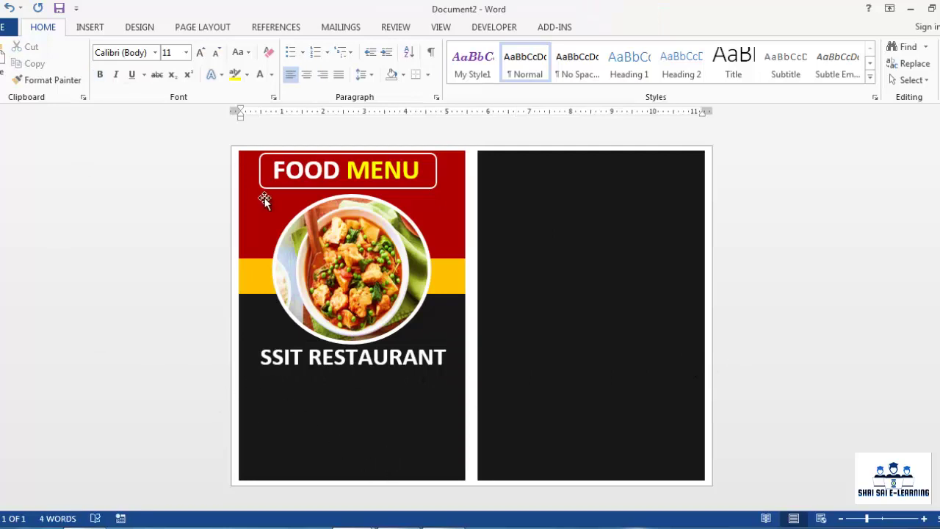
Draw a text box about 2.35" by 4.28" below the restaurant name
{"action": "left_click", "coordinate": [89, 28]}
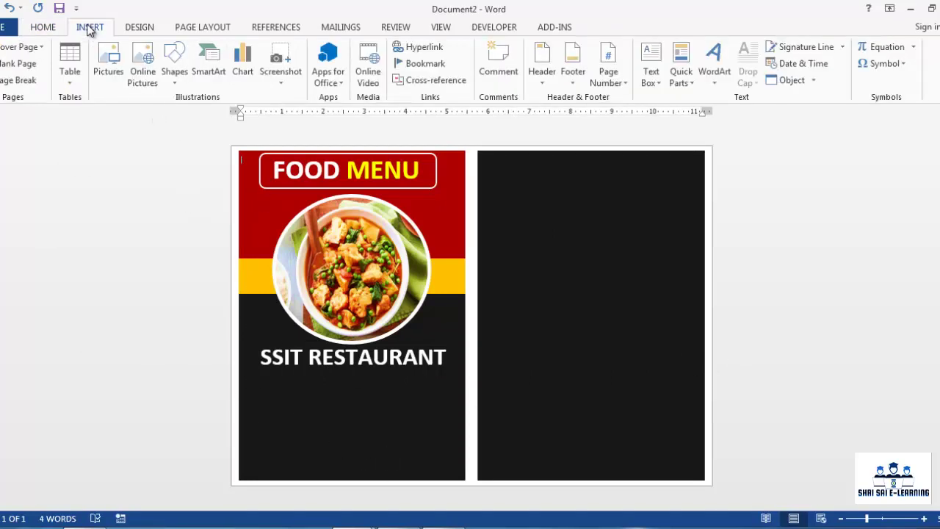
{"action": "left_click", "coordinate": [177, 82]}
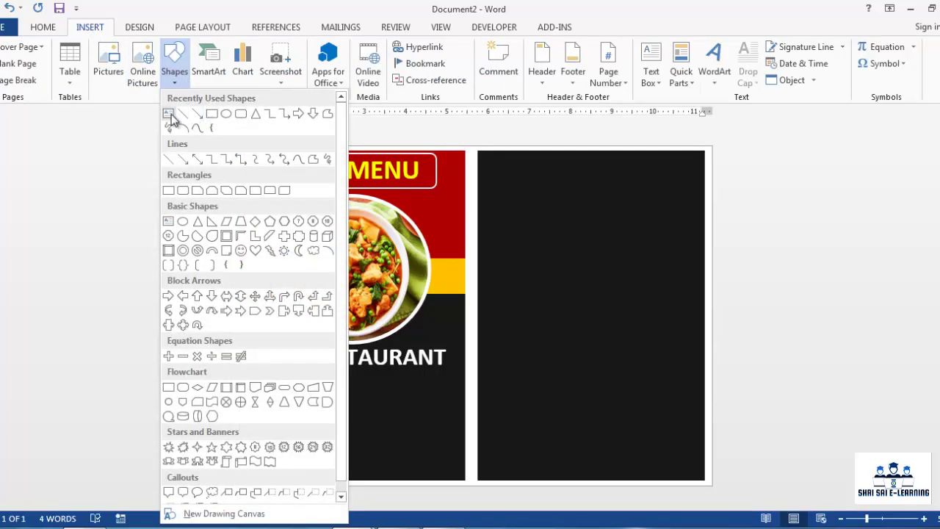
{"action": "left_click", "coordinate": [169, 114]}
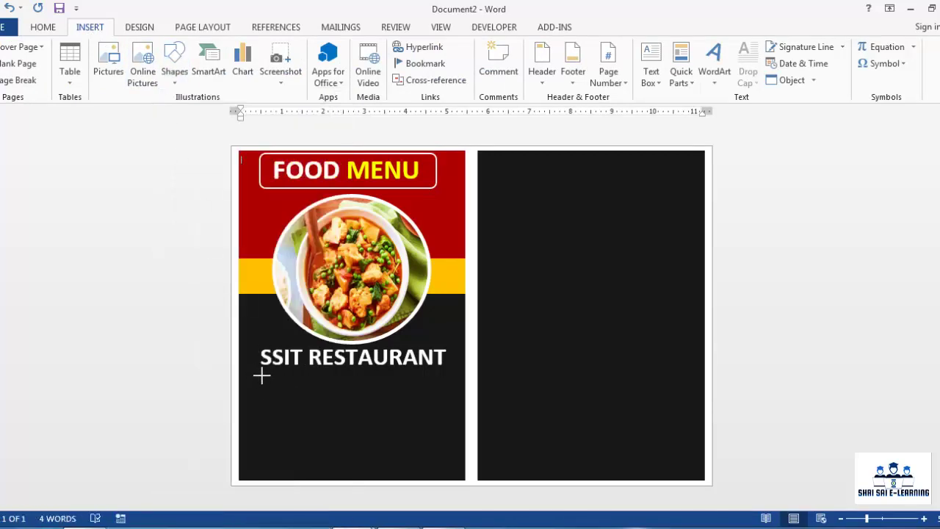
{"action": "left_click_drag", "start_coordinate": [380, 452], "coordinate": [438, 470]}
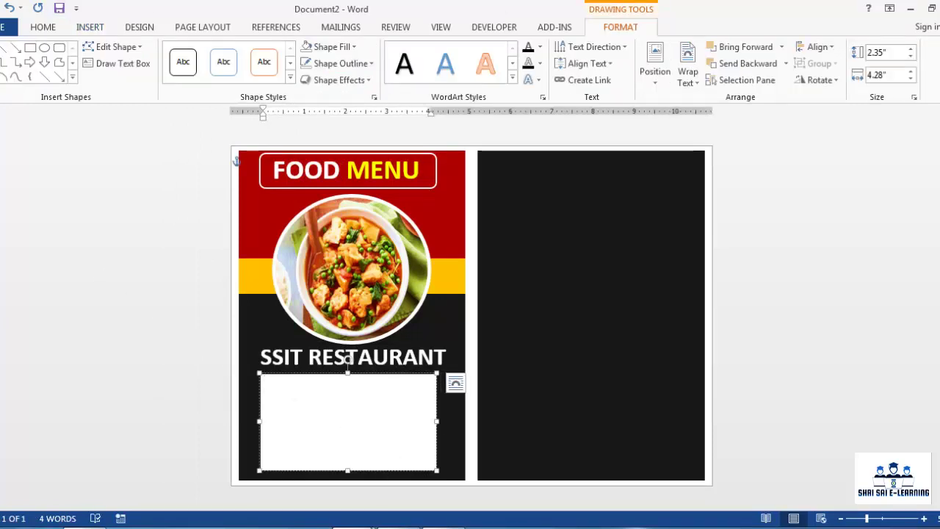
Copy the address, contact number, website and e-mail lines from raw file.docx into the new text box, without a trailing blank line
{"action": "mouse_move", "coordinate": [294, 515]}
{"action": "left_click", "coordinate": [268, 481]}
{"action": "scroll", "coordinate": [256, 283], "scroll_direction": "up", "scroll_amount": 5}
{"action": "scroll", "coordinate": [256, 283], "scroll_direction": "up", "scroll_amount": 4}
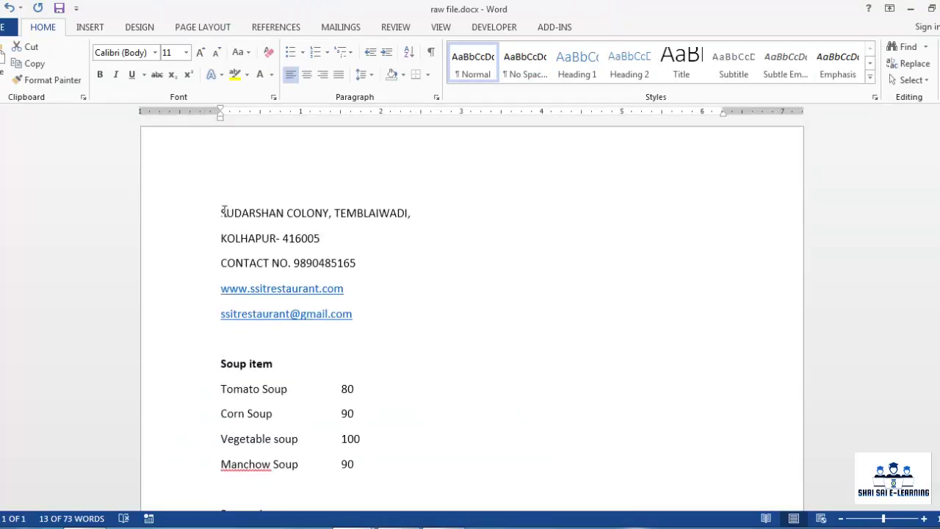
{"action": "left_click_drag", "start_coordinate": [227, 213], "coordinate": [372, 314]}
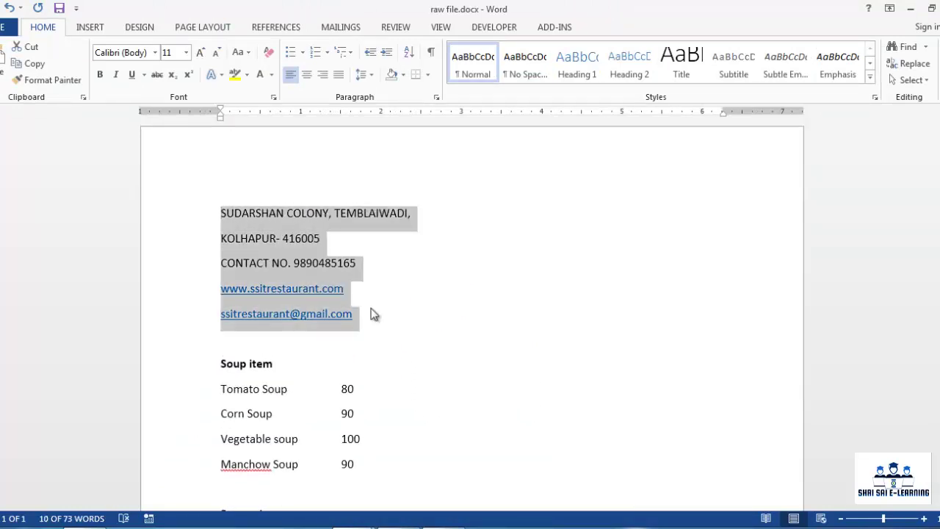
{"action": "mouse_move", "coordinate": [401, 514]}
{"action": "left_click", "coordinate": [430, 470]}
{"action": "left_click", "coordinate": [327, 421]}
{"action": "key", "text": "ctrl+v"}
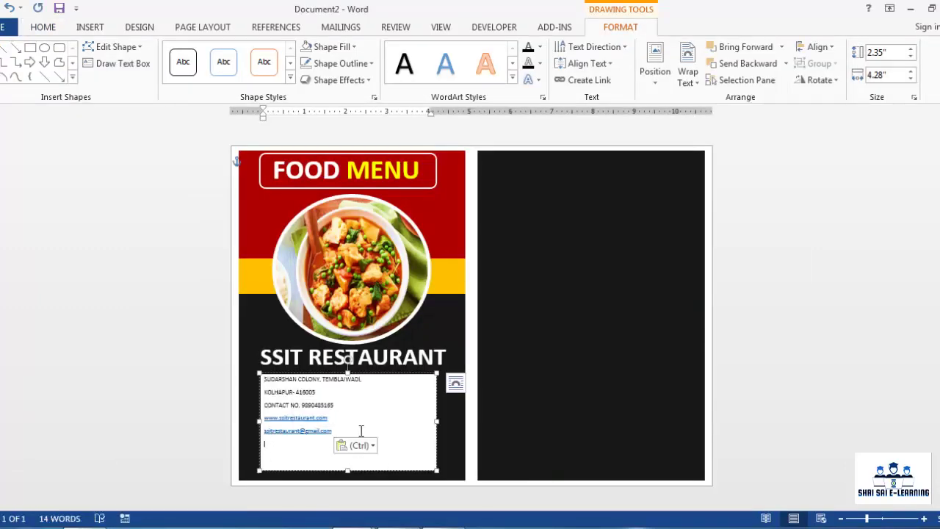
{"action": "key", "text": "BackSpace"}
Remove the fill and outline from the contact details text box and enlarge its text to size 18
{"action": "left_click", "coordinate": [290, 471]}
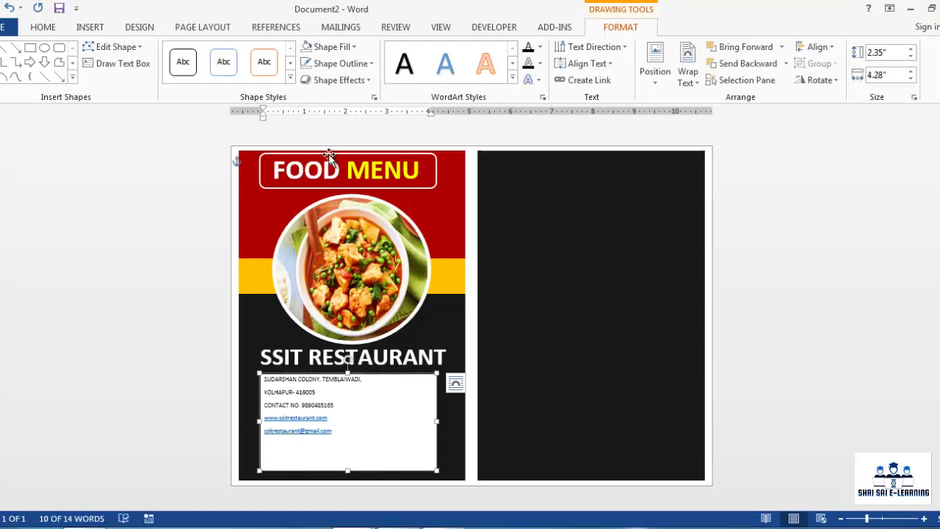
{"action": "left_click", "coordinate": [307, 46]}
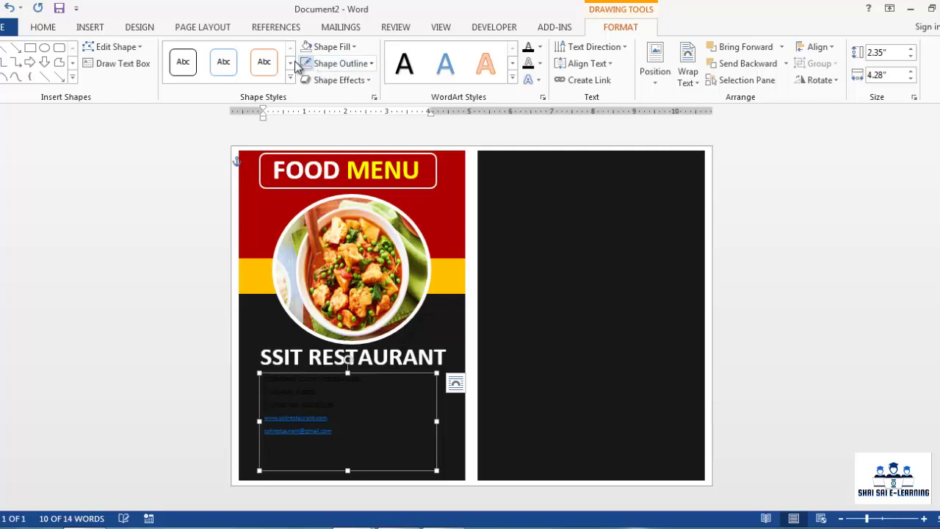
{"action": "left_click", "coordinate": [43, 27]}
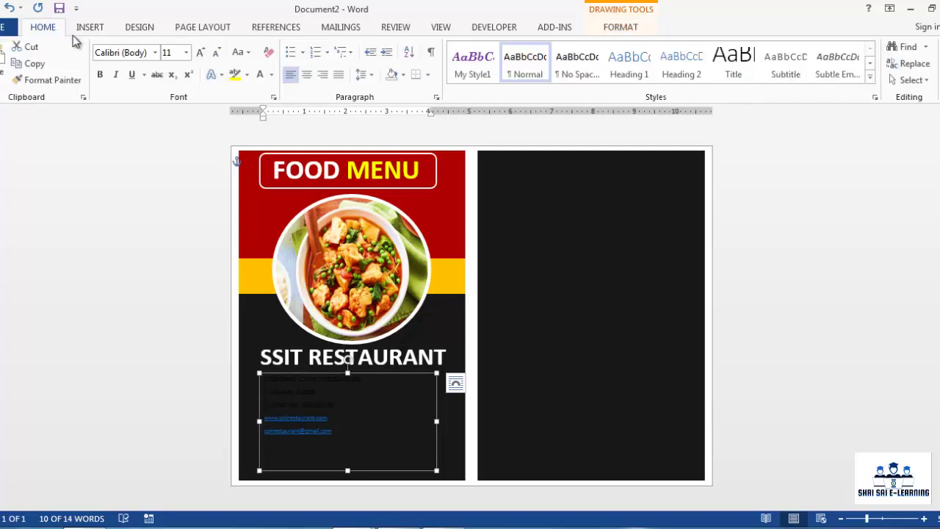
{"action": "left_click", "coordinate": [202, 52]}
{"action": "left_click", "coordinate": [201, 52]}
{"action": "left_click", "coordinate": [201, 52]}
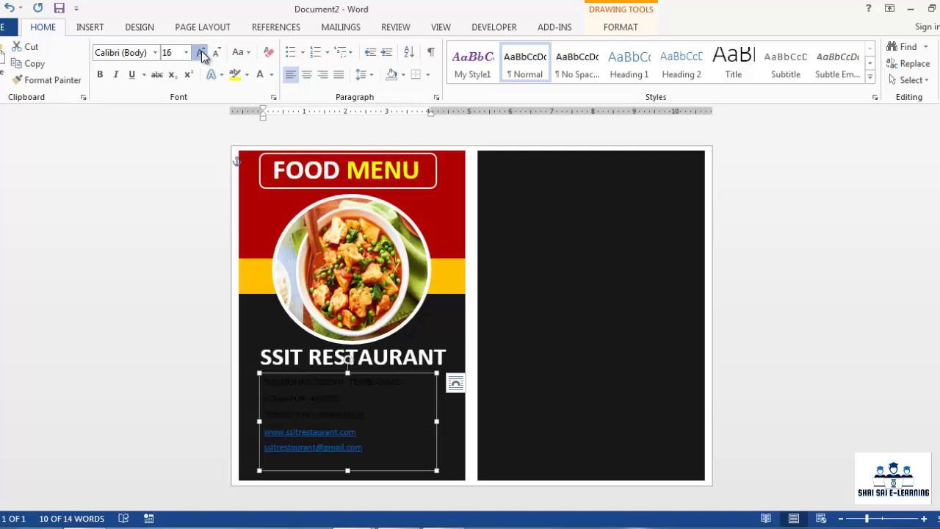
{"action": "left_click", "coordinate": [201, 52]}
Make the contact details text bold, white and centred, without underlines on the website and e-mail lines
{"action": "left_click", "coordinate": [102, 75]}
{"action": "left_click", "coordinate": [134, 75]}
{"action": "left_click", "coordinate": [134, 75]}
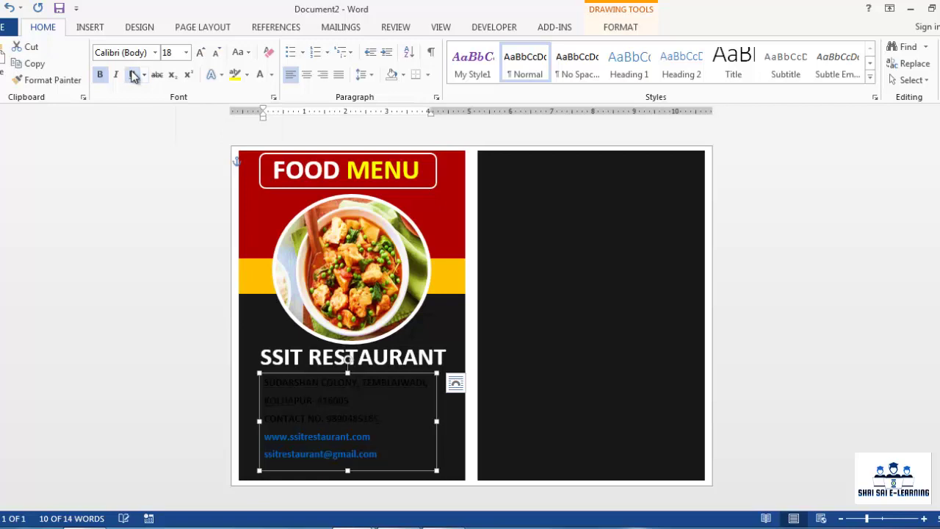
{"action": "left_click", "coordinate": [263, 76]}
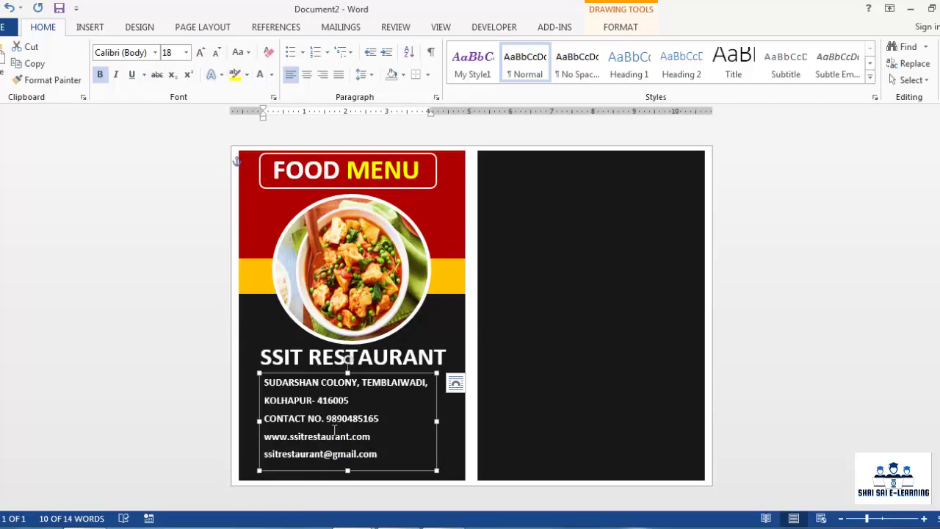
{"action": "left_click", "coordinate": [307, 75]}
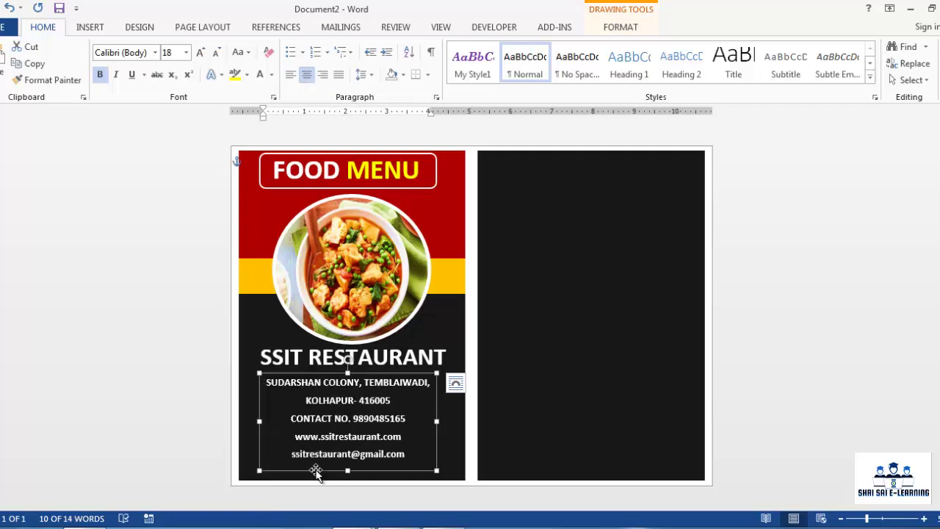
Nudge the contact details text box down and widen it on both sides to about 4.91", matching the restaurant name's box
{"action": "left_click_drag", "start_coordinate": [316, 471], "coordinate": [317, 474]}
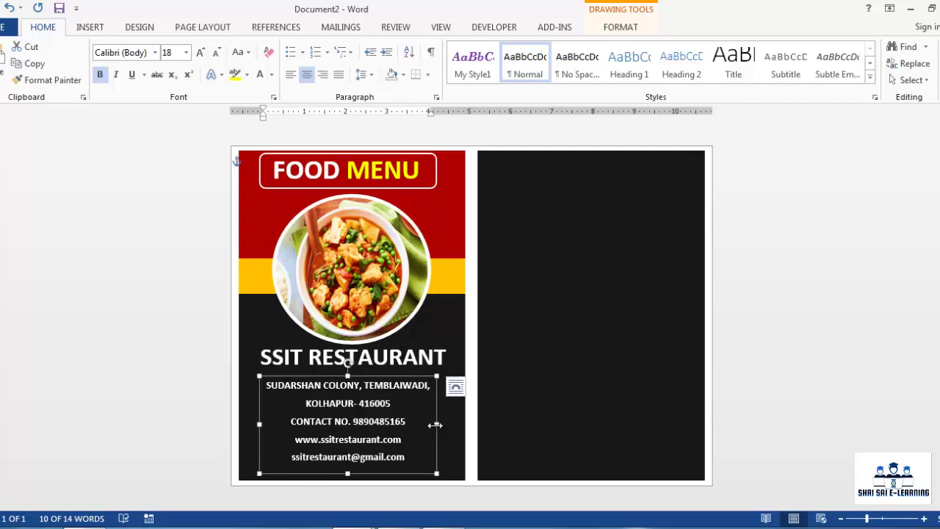
{"action": "left_click_drag", "start_coordinate": [437, 424], "coordinate": [446, 424]}
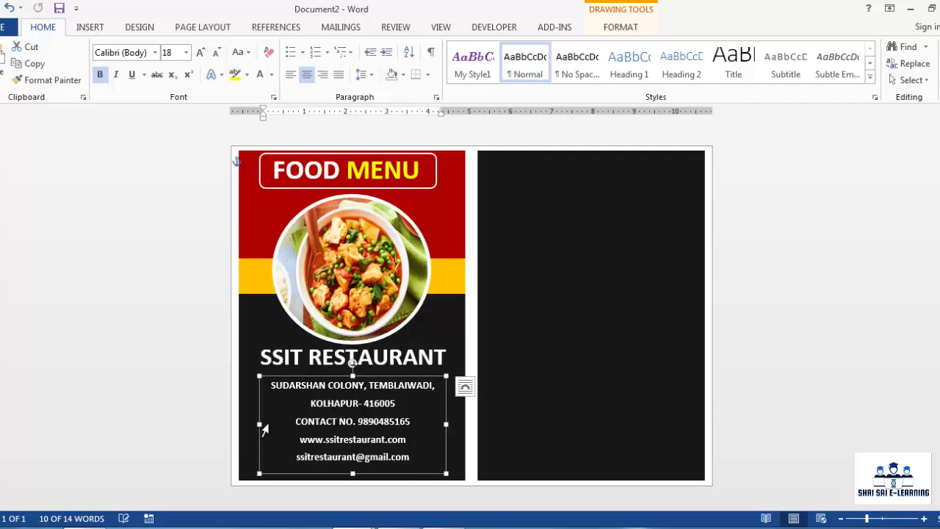
{"action": "left_click_drag", "start_coordinate": [259, 424], "coordinate": [251, 423]}
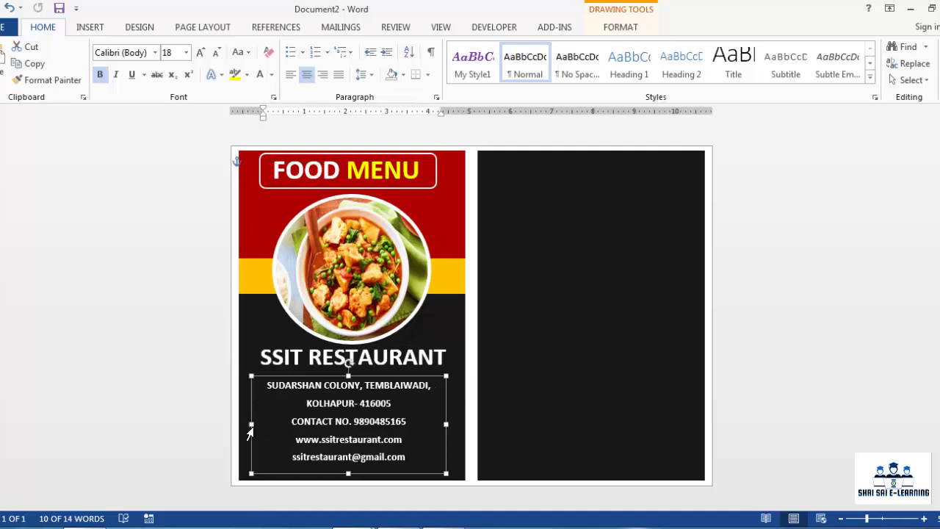
{"action": "left_click_drag", "start_coordinate": [443, 424], "coordinate": [455, 424]}
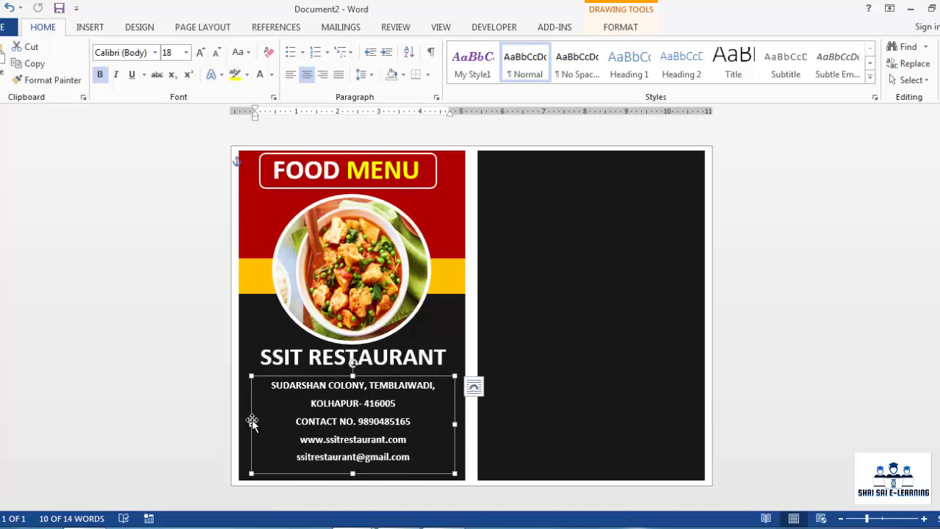
Give the contact details text box a yellow outline with a weight of 2¼ pt
{"action": "left_click", "coordinate": [611, 27]}
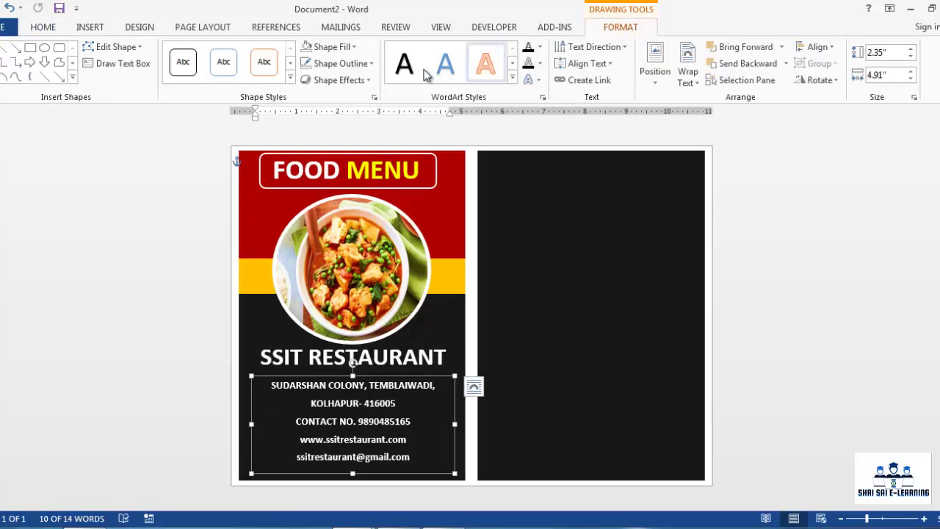
{"action": "left_click", "coordinate": [351, 68]}
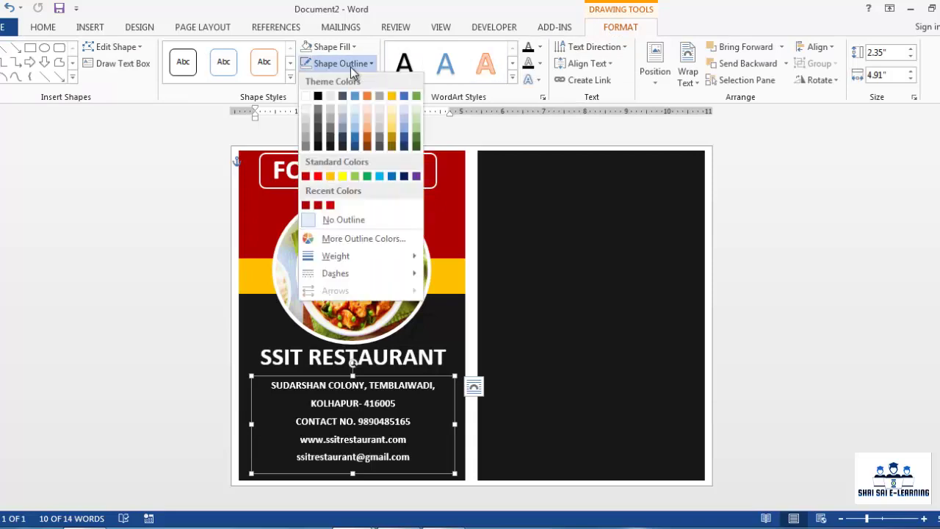
{"action": "left_click", "coordinate": [342, 177]}
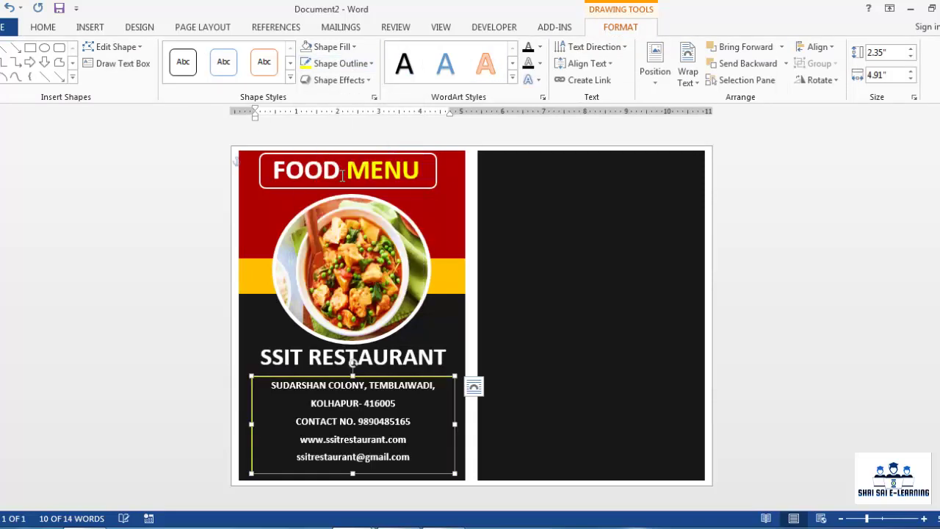
{"action": "left_click", "coordinate": [345, 64]}
{"action": "mouse_move", "coordinate": [357, 255]}
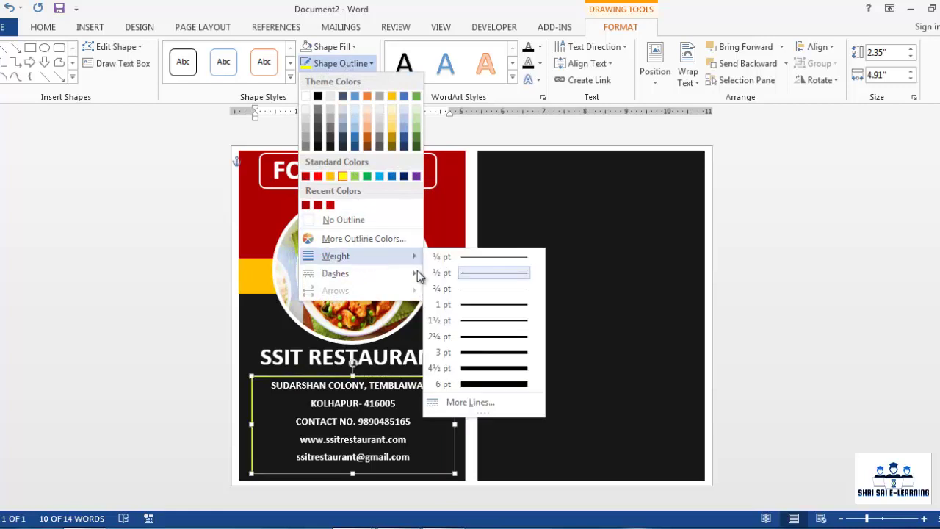
{"action": "left_click", "coordinate": [484, 340]}
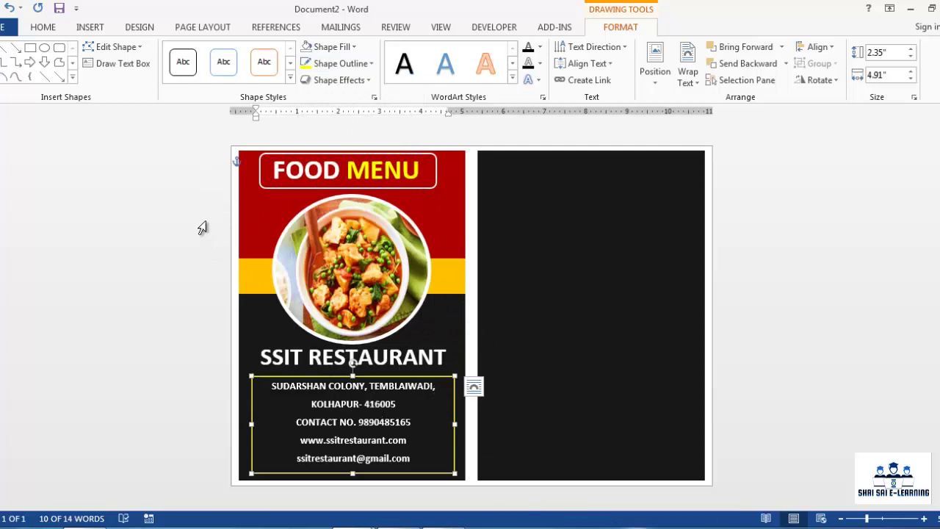
Change the contact details text box's shape to a rounded rectangle
{"action": "left_click", "coordinate": [131, 50]}
{"action": "mouse_move", "coordinate": [137, 70]}
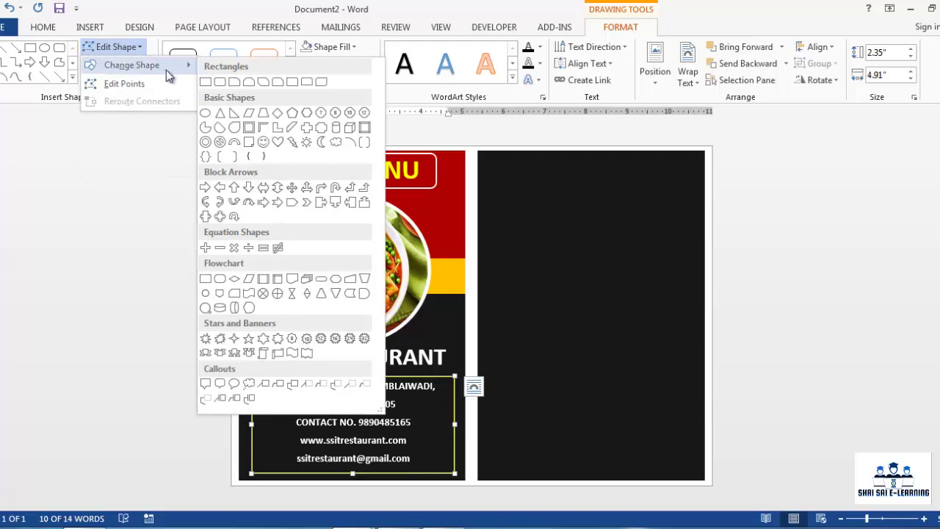
{"action": "left_click", "coordinate": [221, 87]}
{"action": "left_click", "coordinate": [585, 347]}
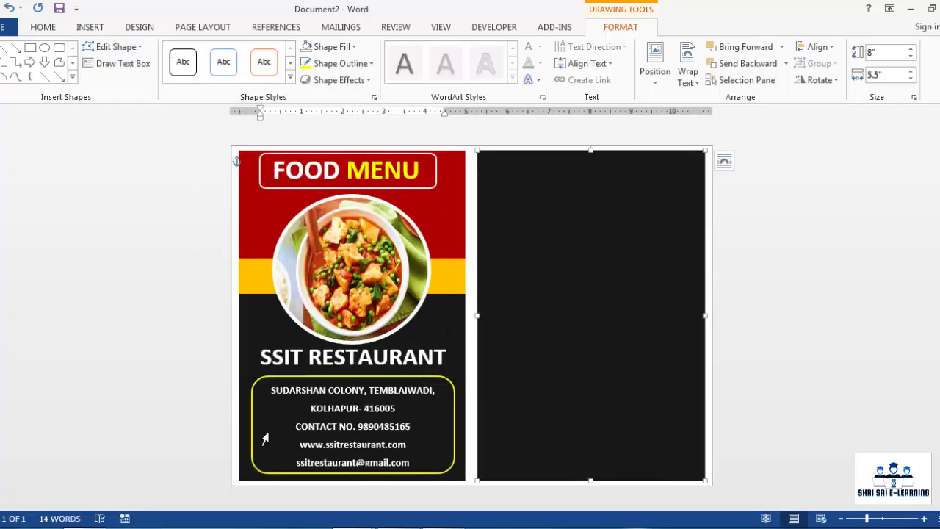